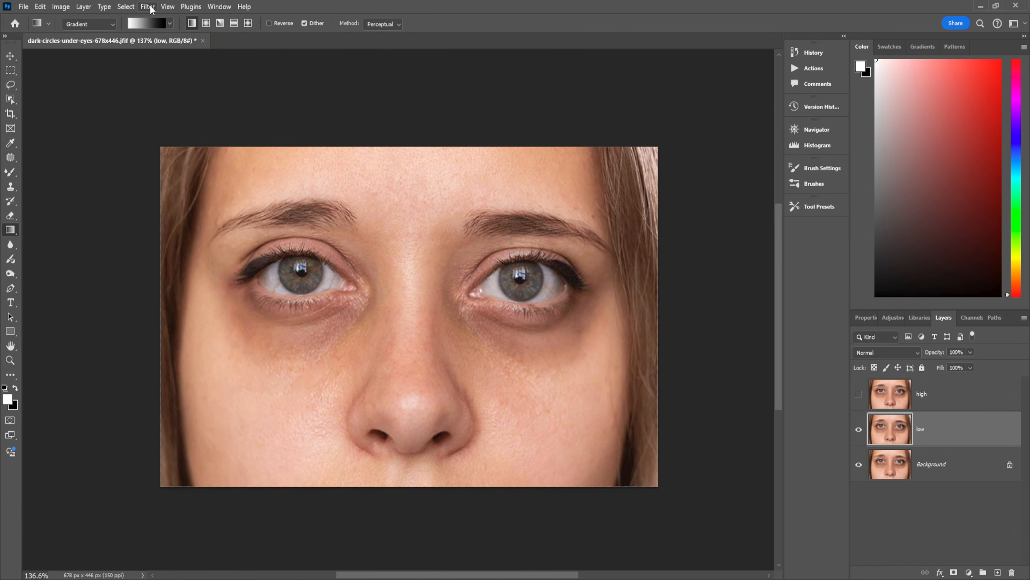
Apply a Gaussian Blur of 4.9 pixels radius to the low layer
click(148, 7)
mouse_move(156, 142)
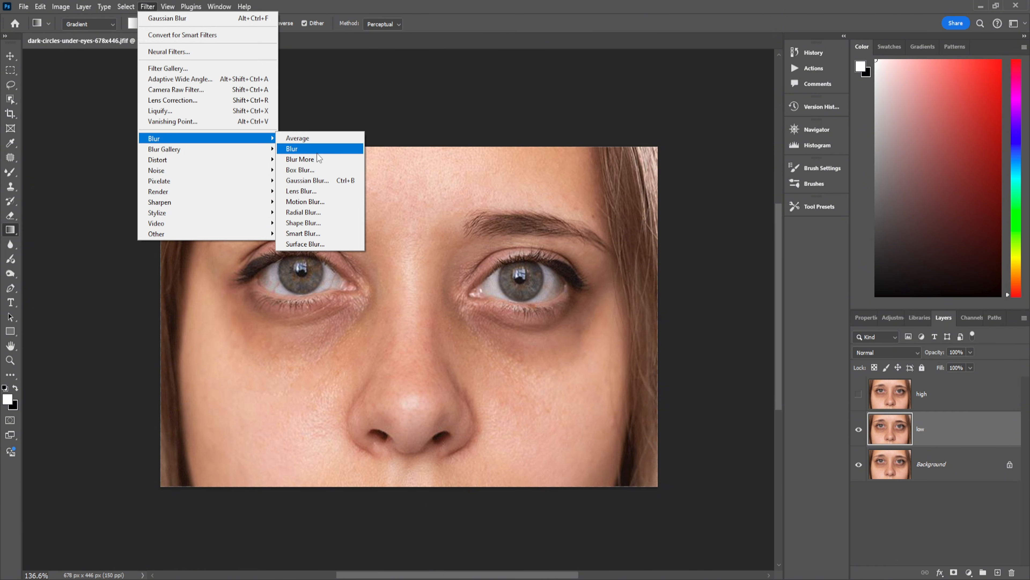
click(307, 180)
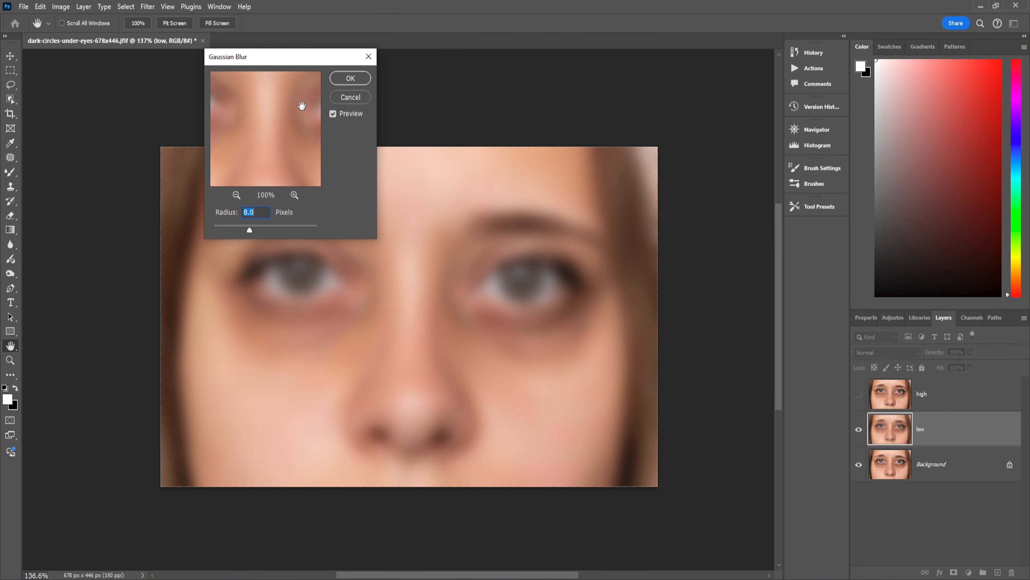
drag(300, 56, 594, 42)
click(329, 252)
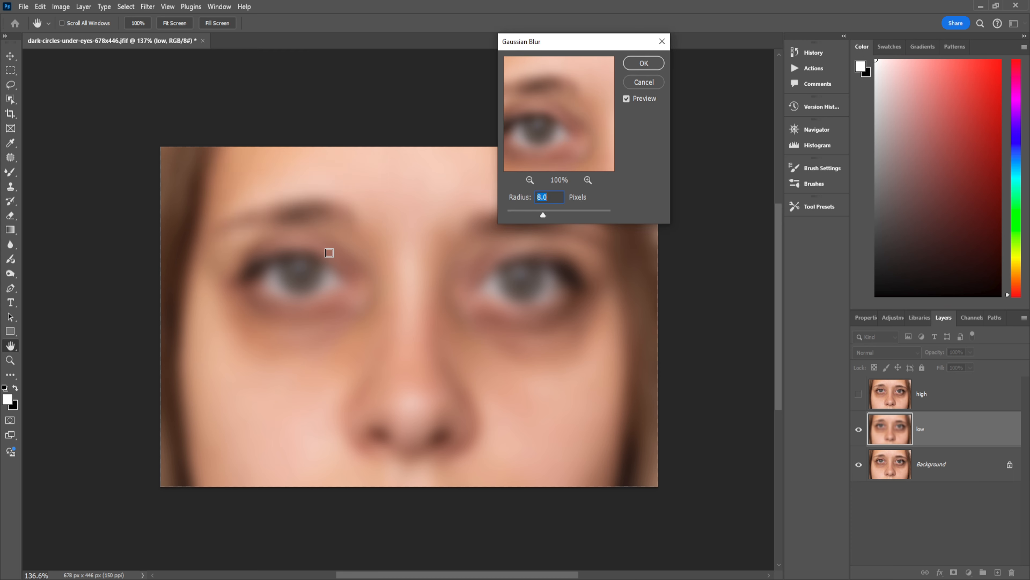
mouse_move(529, 215)
mouse_down()
mouse_move(516, 214)
mouse_move(537, 216)
mouse_up()
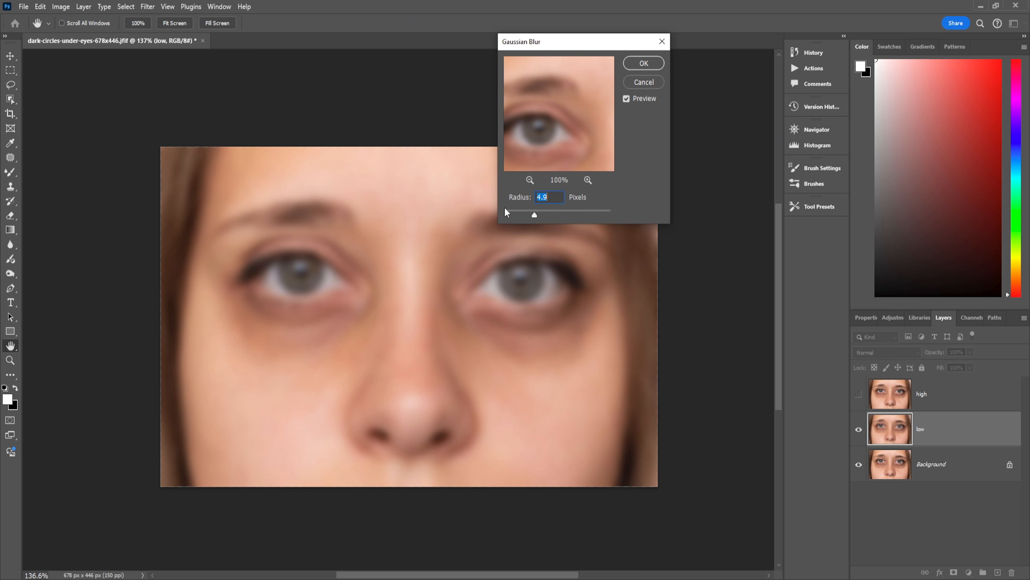
click(644, 63)
Select the high layer and turn its visibility on
key(g)
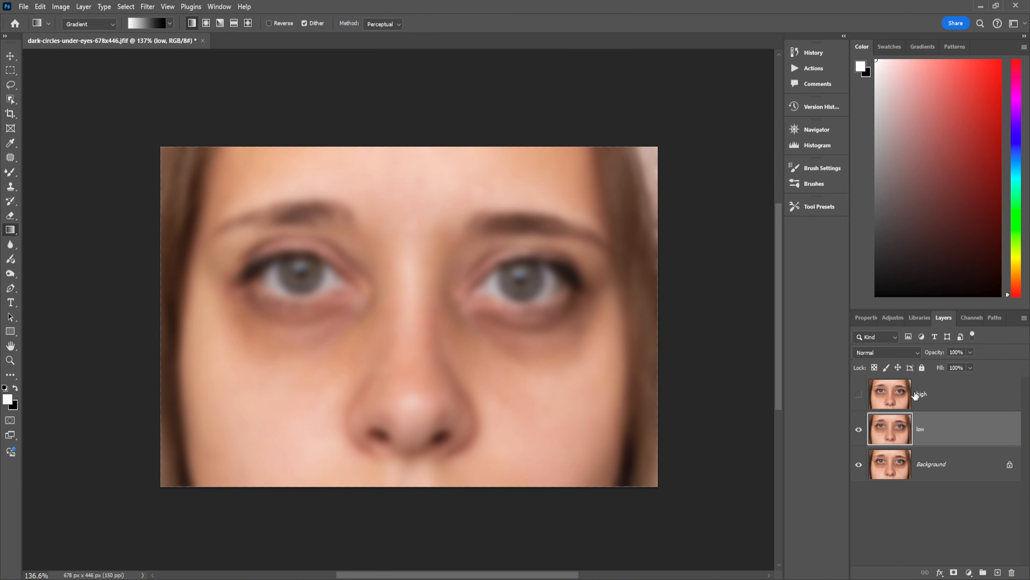
click(915, 395)
click(859, 394)
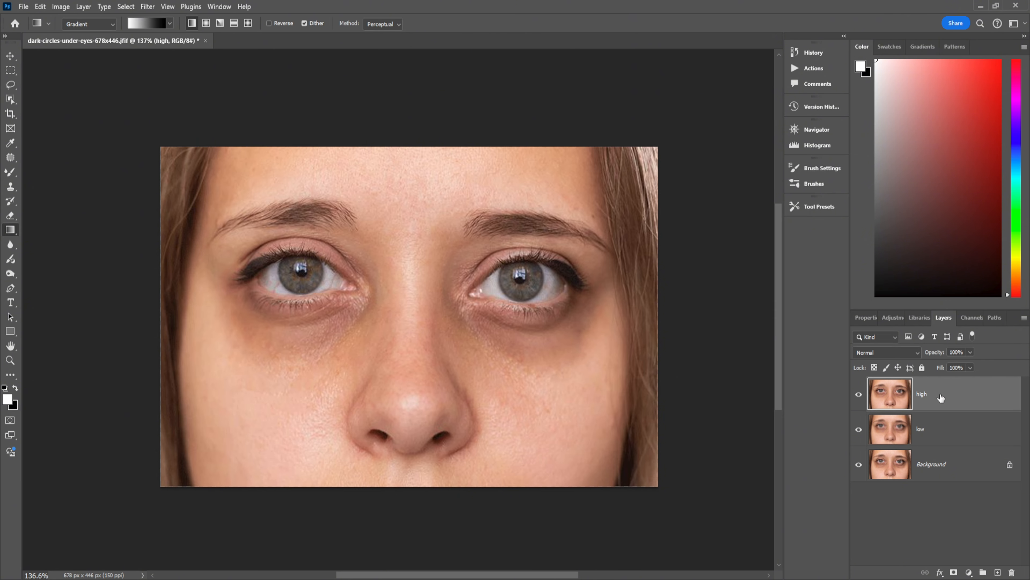
Apply Image to the high layer using the low layer as source with Subtract blending
click(62, 7)
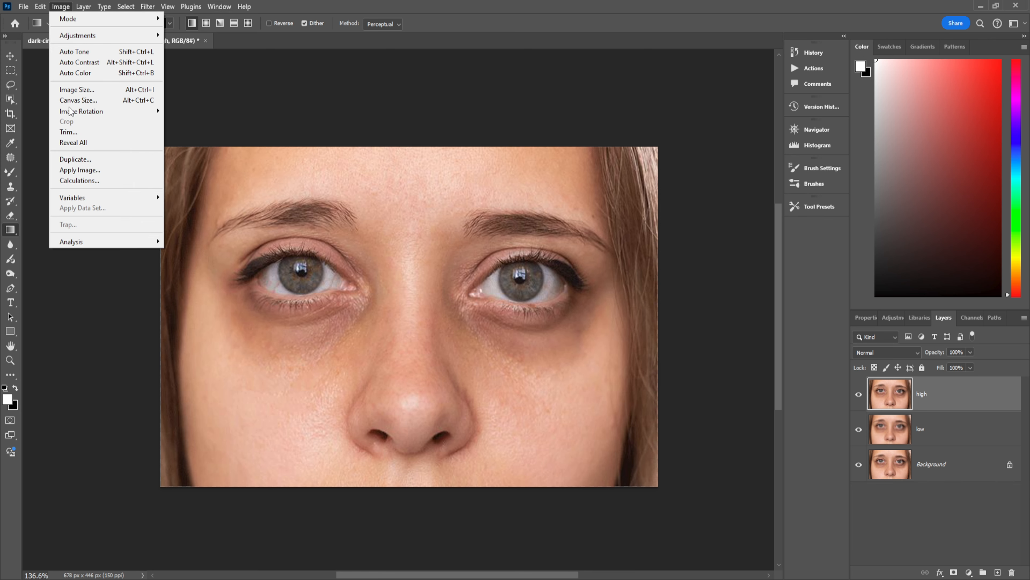
click(79, 170)
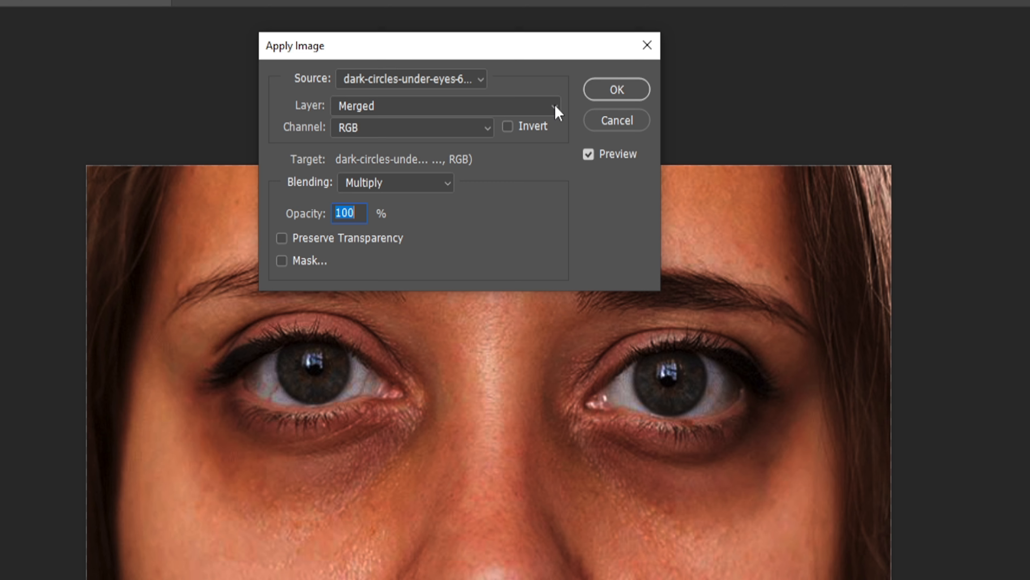
click(555, 105)
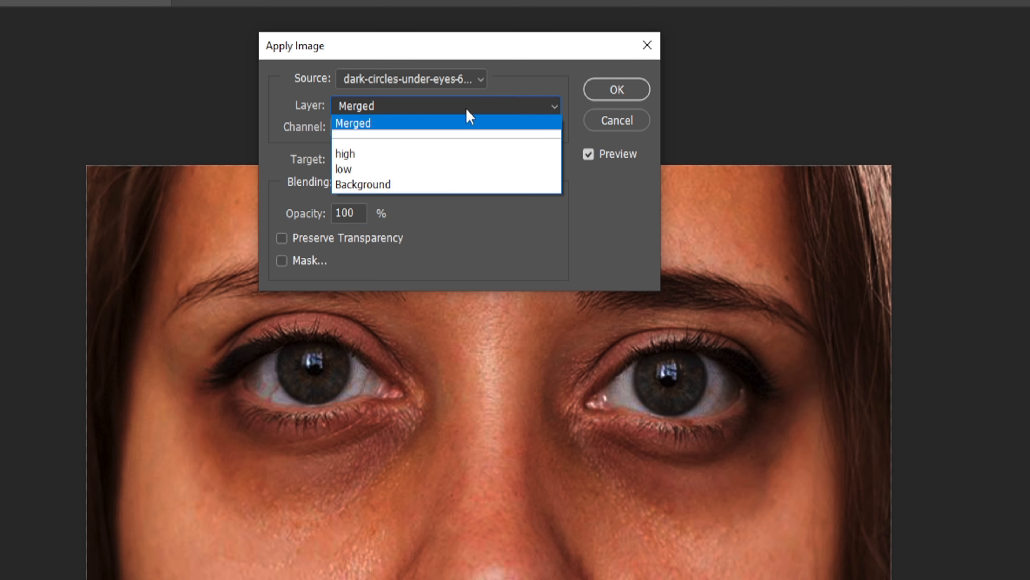
click(361, 167)
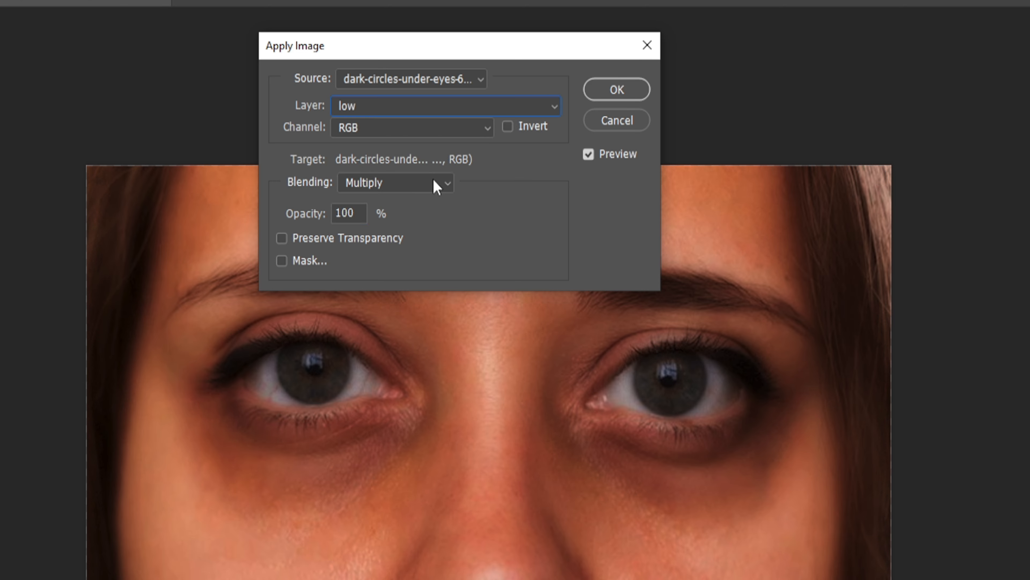
click(442, 183)
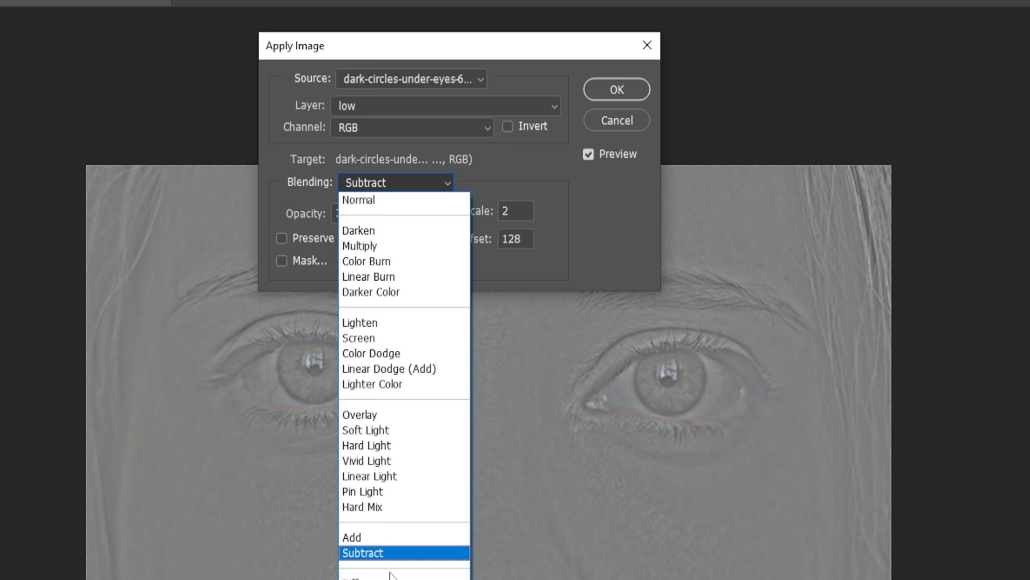
click(390, 554)
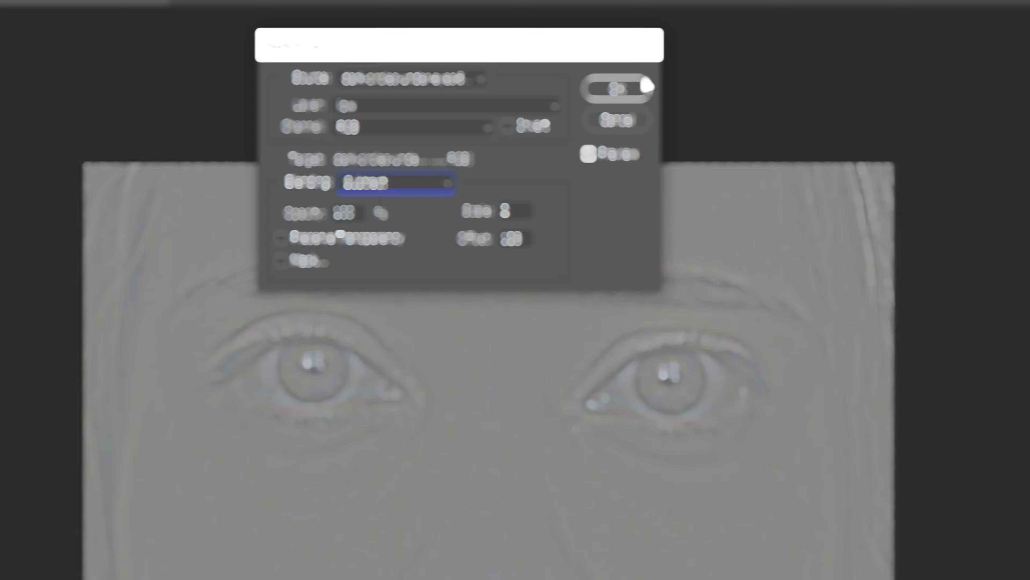
click(633, 90)
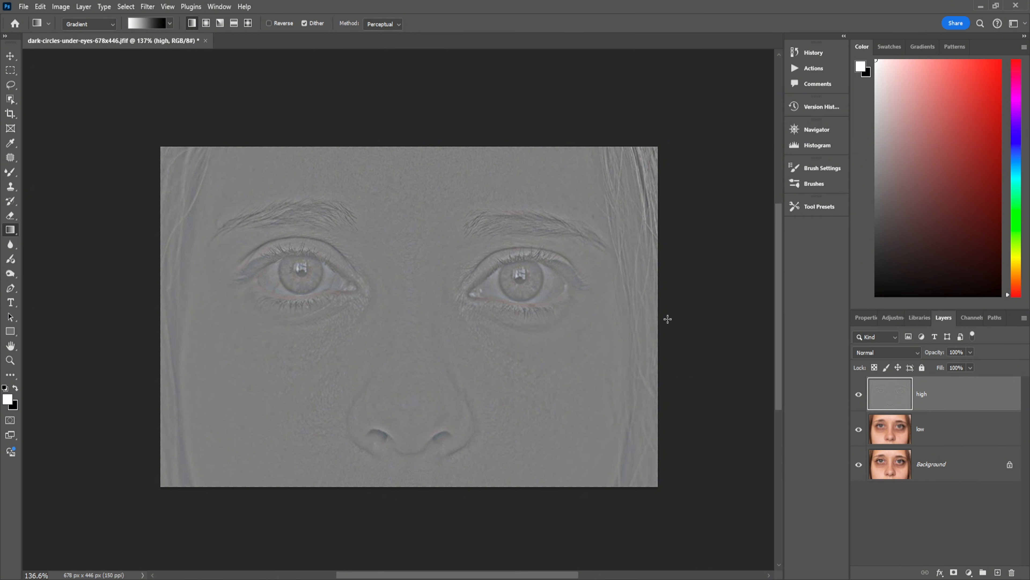
Set the high layer's blend mode to Linear Light
click(917, 351)
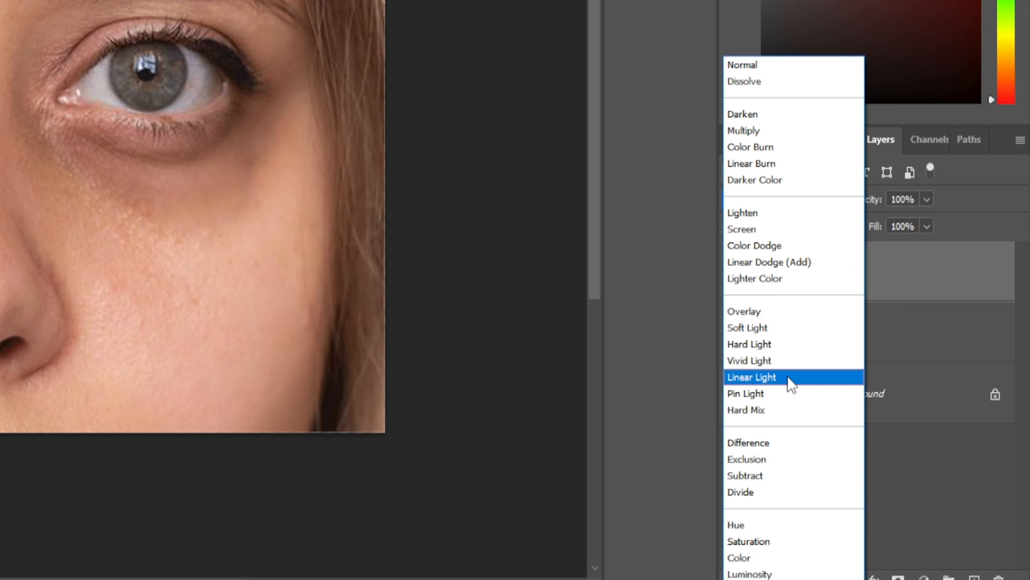
click(791, 383)
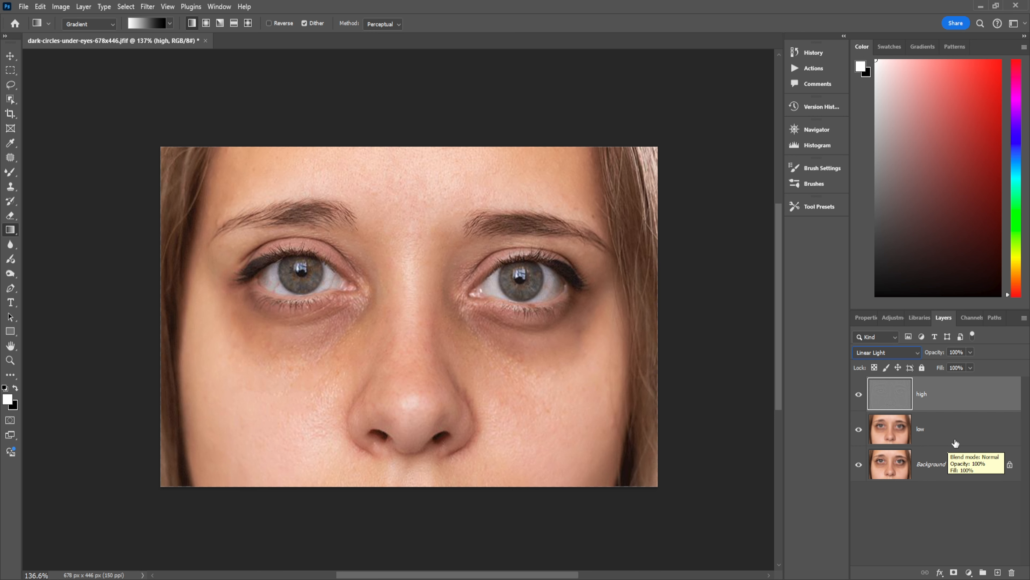
Group the high and low layers into a new group named Frequency Separation
shift+click(948, 428)
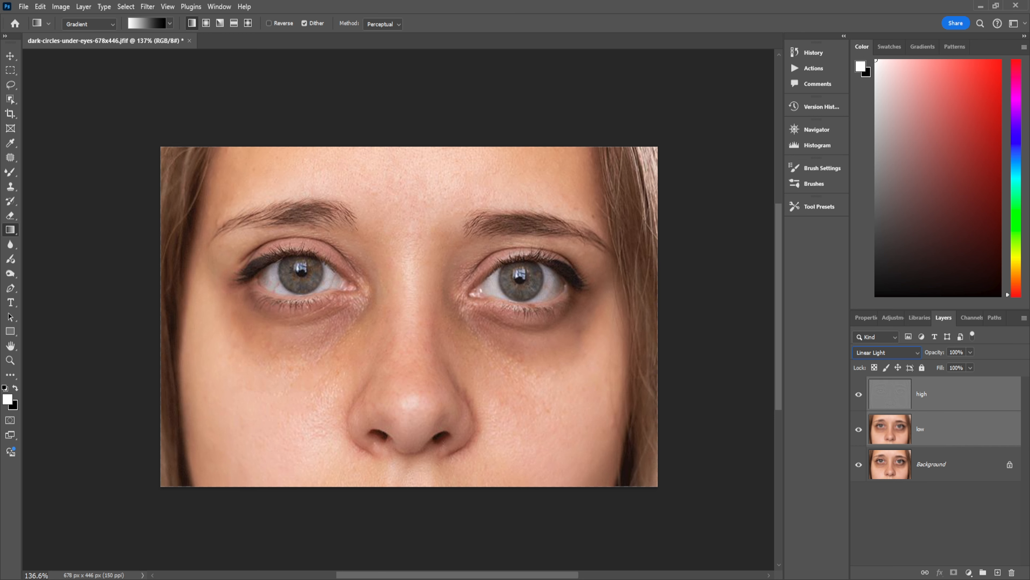
key(ctrl+g)
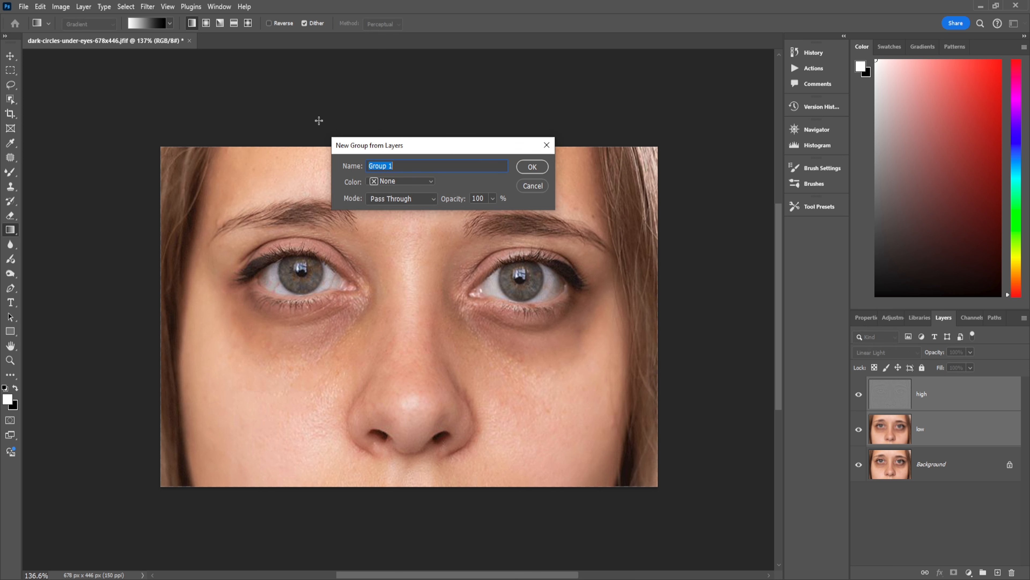
text(Frequency Separation)
click(529, 167)
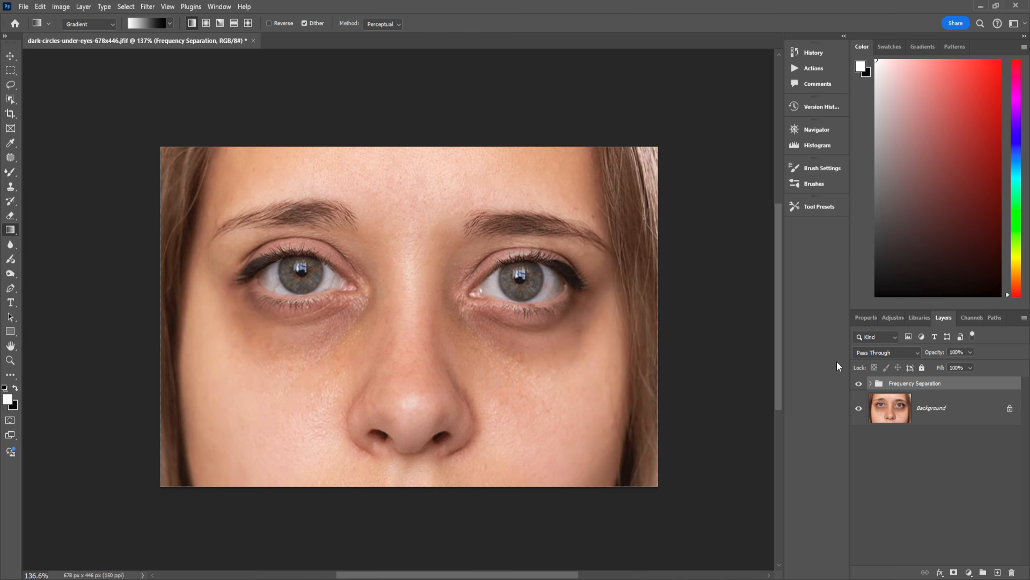
Expand the group and toggle its visibility to compare the result with the original
click(870, 384)
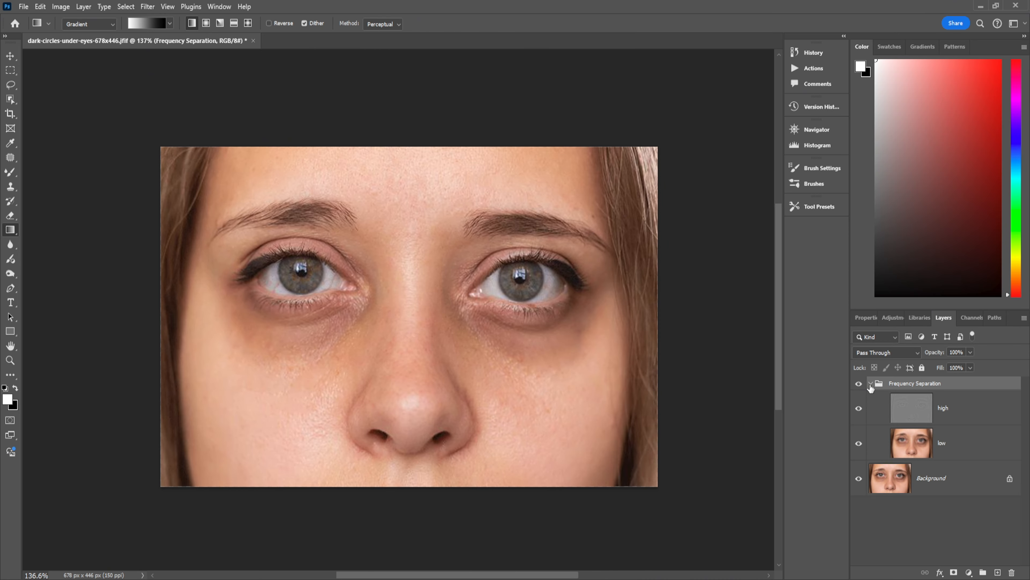
click(859, 383)
click(859, 383)
click(859, 384)
click(859, 383)
Delete the Frequency Separation group with its layers
click(968, 453)
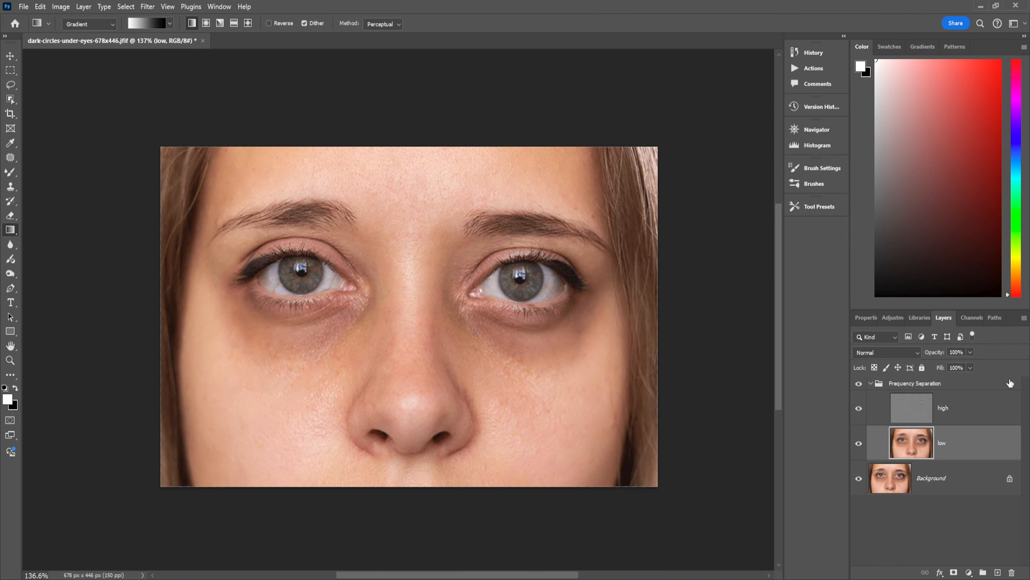
drag(1010, 384, 1011, 570)
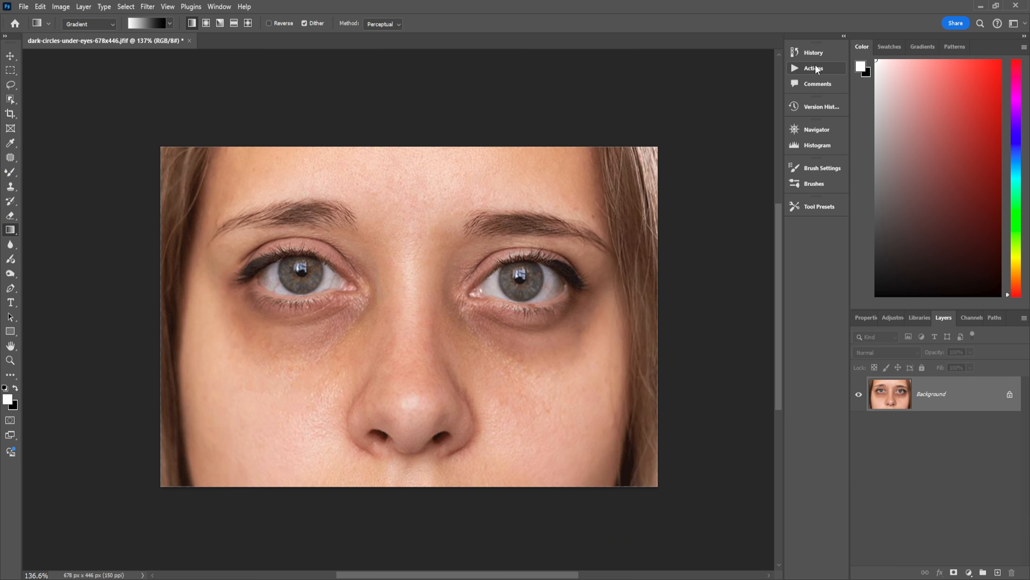
Run the FS 8-bit action from the PiX - Frequency Separation set, using a 5.6 pixel Gaussian Blur radius
click(809, 68)
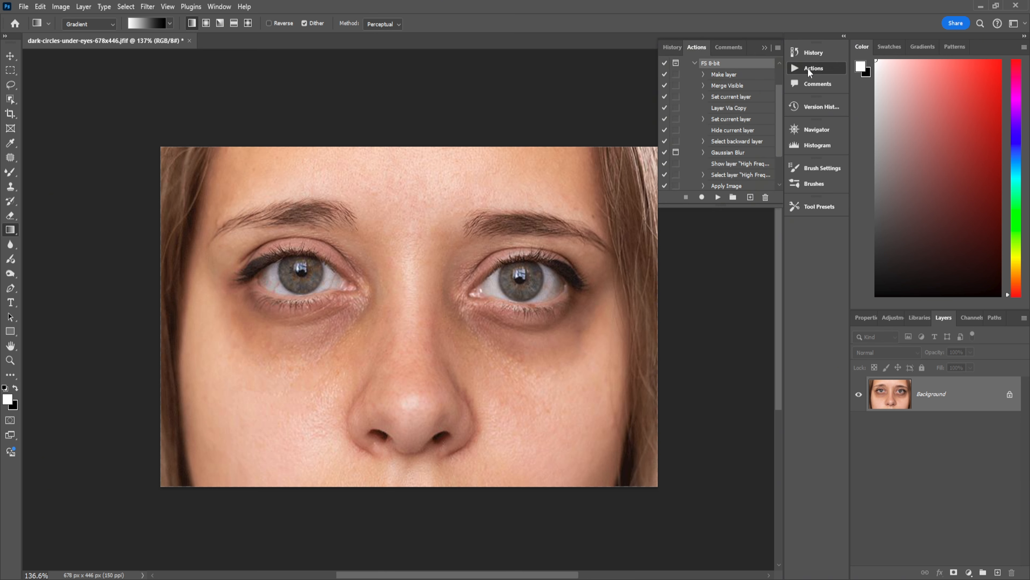
click(695, 62)
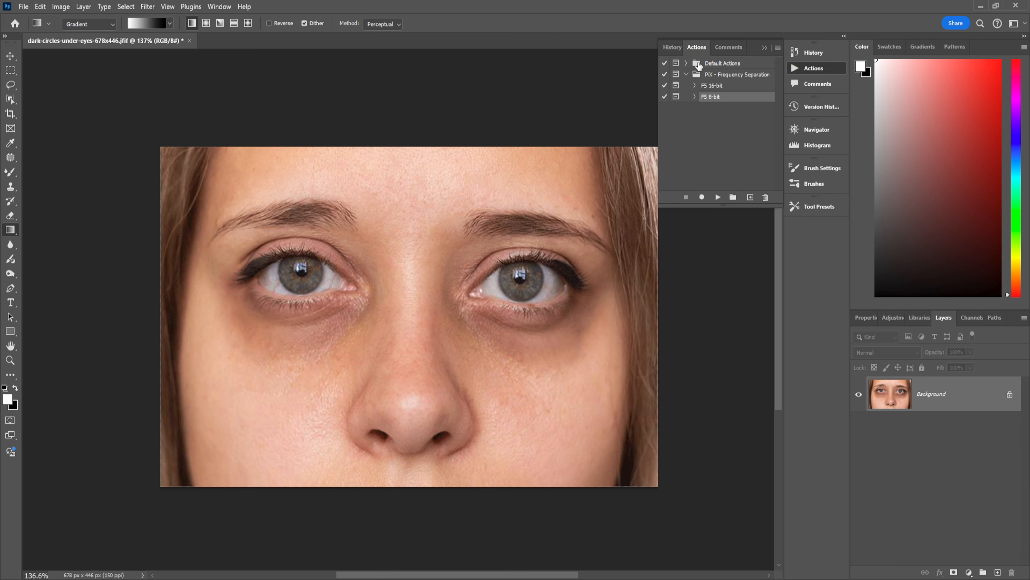
click(694, 97)
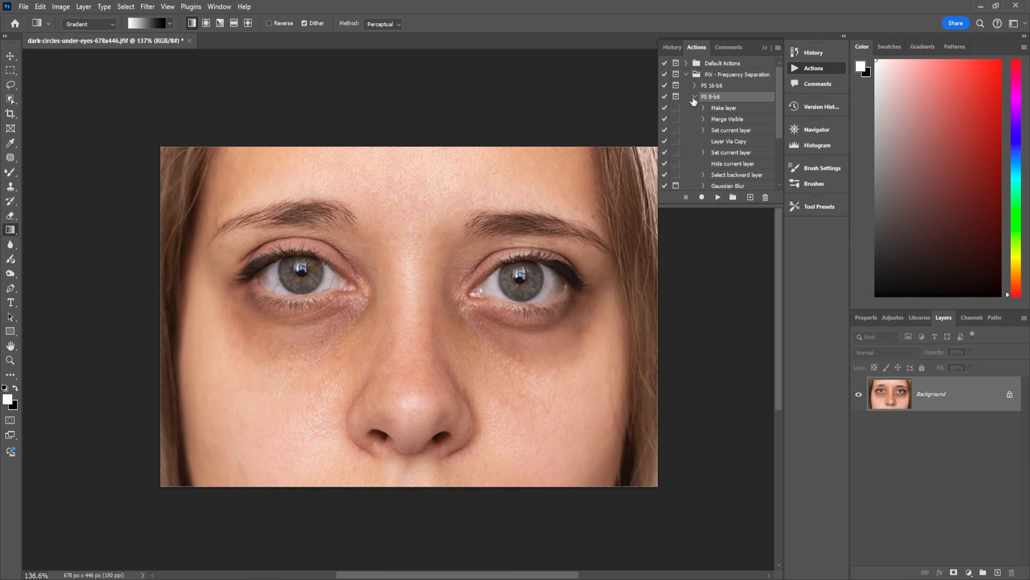
click(718, 198)
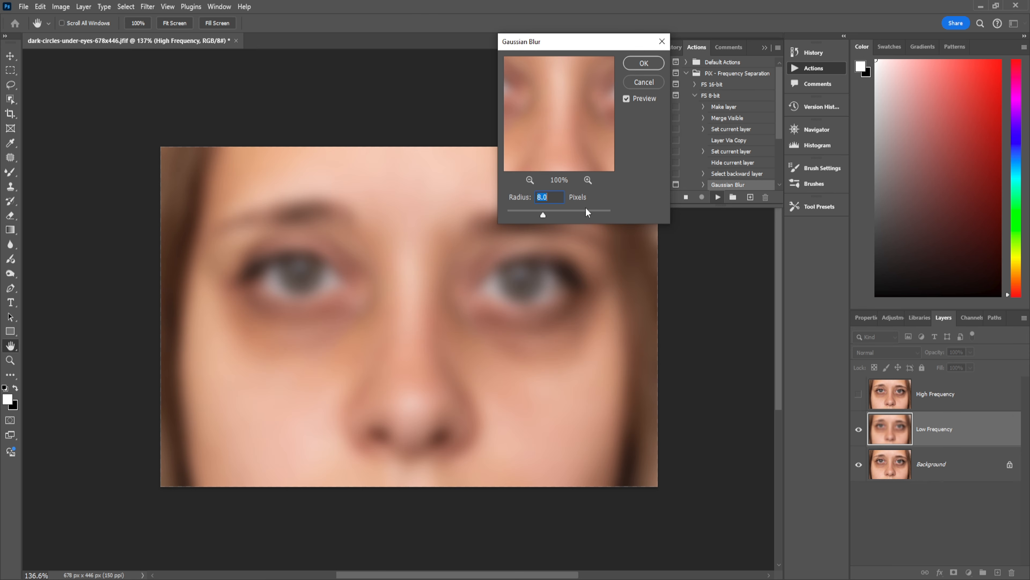
drag(538, 214, 537, 214)
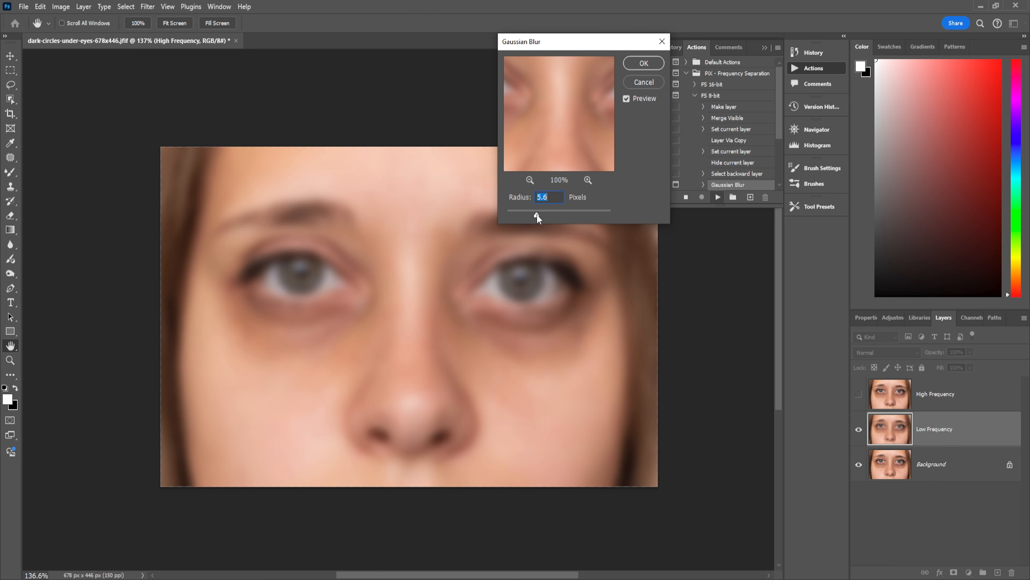
click(643, 63)
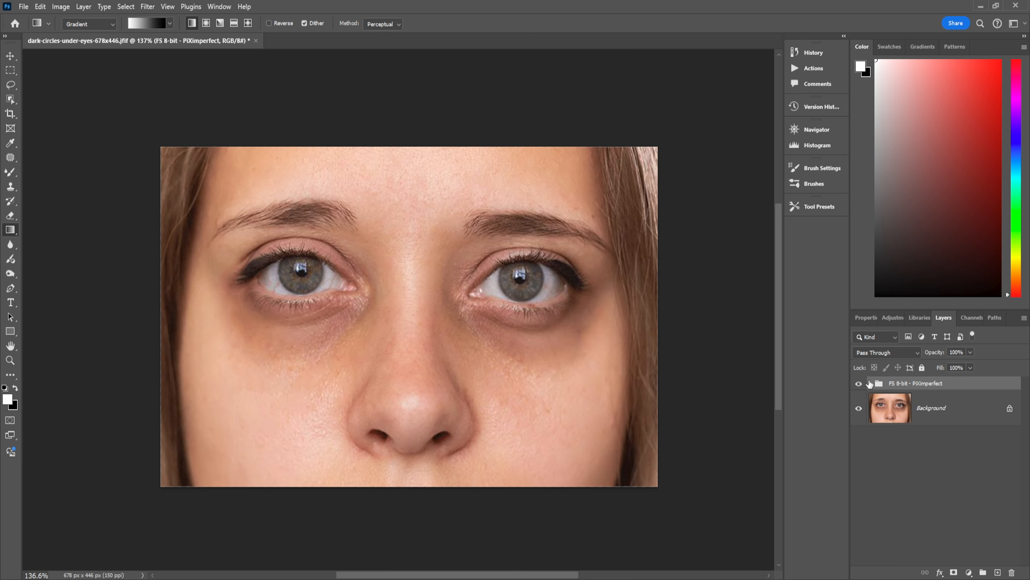
Select the Low Frequency layer inside the new group and switch to a larger Brush Tool
click(870, 385)
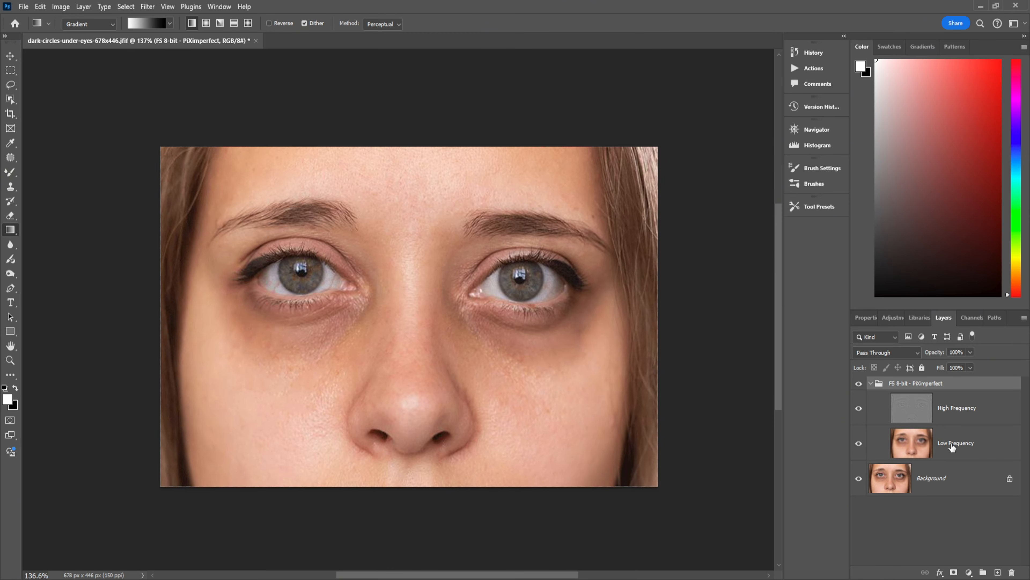
click(949, 446)
click(10, 173)
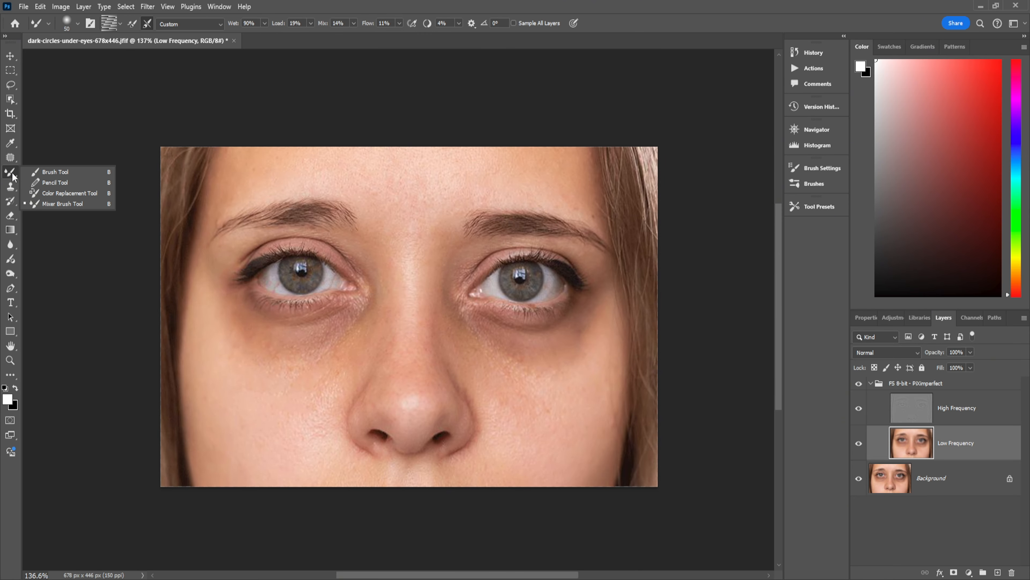
click(39, 172)
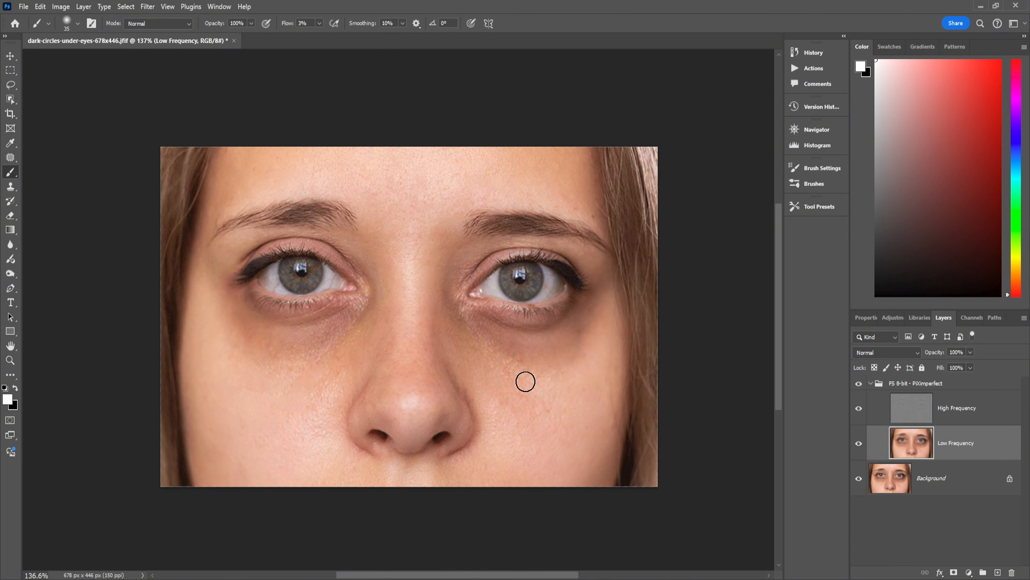
key(bracketright)
Sample nearby skin tones and paint over the dark circles under both eyes on the Low Frequency layer
alt+click(580, 375)
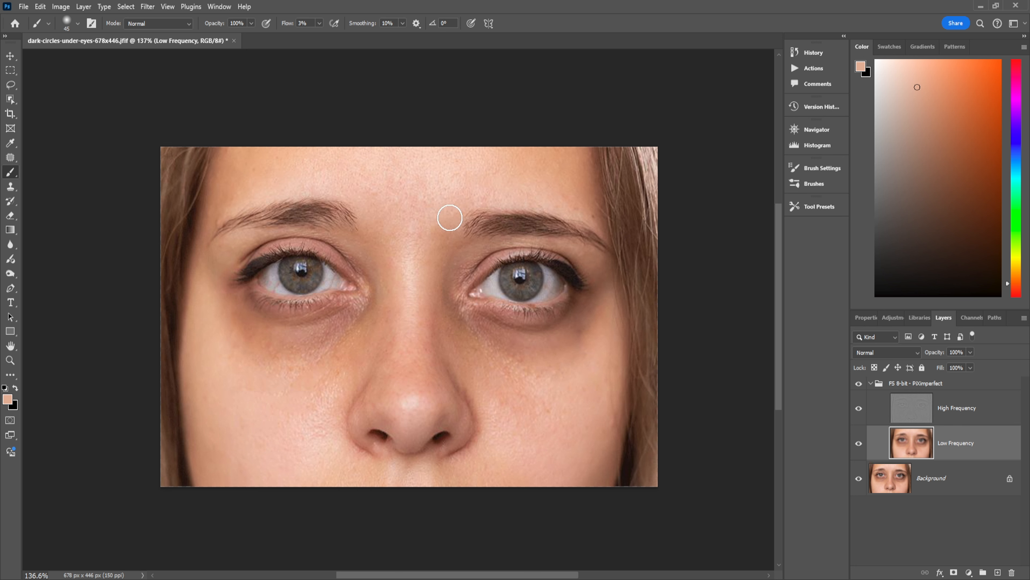
alt+click(504, 383)
mouse_move(497, 347)
mouse_down()
mouse_move(515, 354)
mouse_move(453, 313)
mouse_move(469, 354)
mouse_move(547, 371)
mouse_move(566, 352)
mouse_move(585, 365)
mouse_move(592, 304)
mouse_up()
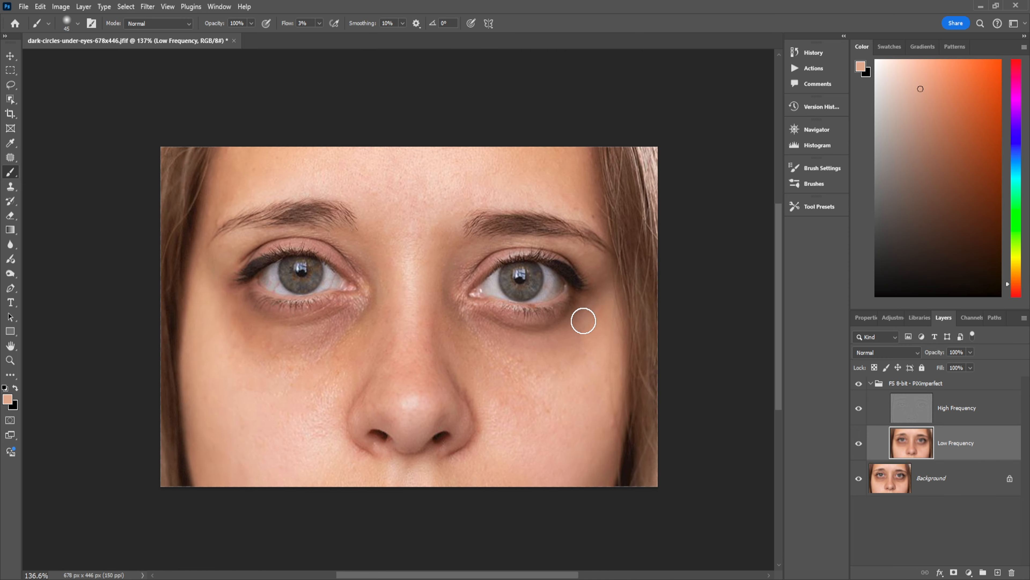
mouse_move(583, 321)
mouse_down()
mouse_move(547, 348)
mouse_move(588, 318)
mouse_move(507, 327)
mouse_move(478, 311)
mouse_move(543, 331)
mouse_move(455, 310)
mouse_move(510, 349)
mouse_move(527, 344)
mouse_move(479, 309)
mouse_move(536, 372)
mouse_move(472, 338)
mouse_move(551, 377)
mouse_move(549, 390)
mouse_move(484, 336)
mouse_move(508, 355)
mouse_move(559, 364)
mouse_move(560, 355)
mouse_move(498, 349)
mouse_move(461, 308)
mouse_move(598, 345)
mouse_move(550, 344)
mouse_move(583, 311)
mouse_move(577, 301)
mouse_move(587, 339)
mouse_move(603, 317)
mouse_move(585, 348)
mouse_up()
alt+click(550, 391)
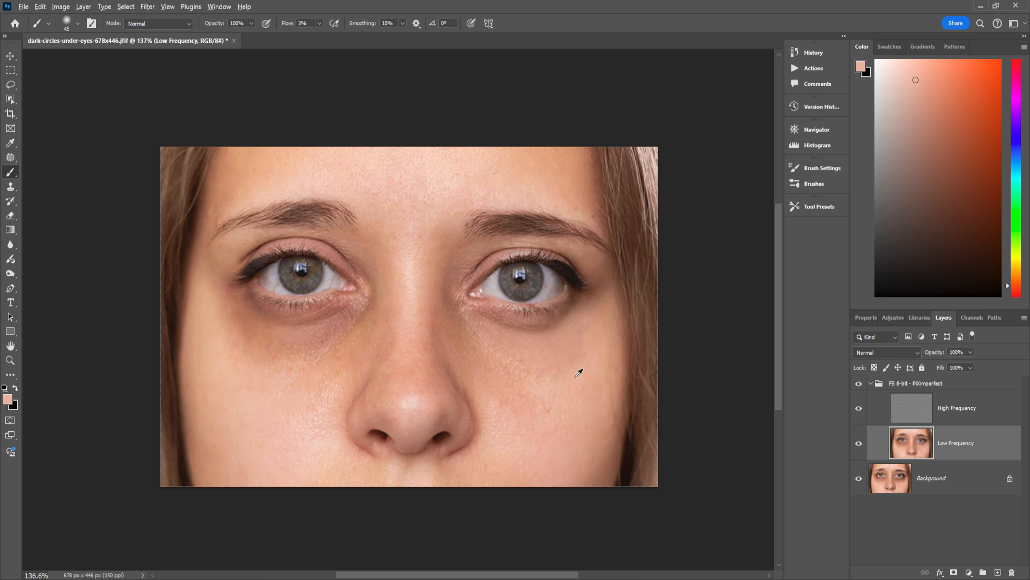
alt+click(578, 372)
mouse_move(609, 302)
mouse_down()
mouse_move(592, 350)
mouse_move(594, 309)
mouse_move(571, 369)
mouse_move(587, 360)
mouse_move(571, 329)
mouse_up()
mouse_move(535, 326)
mouse_down()
mouse_move(464, 305)
mouse_move(513, 321)
mouse_move(584, 299)
mouse_move(519, 328)
mouse_move(470, 314)
mouse_move(519, 339)
mouse_move(552, 323)
mouse_move(474, 326)
mouse_move(511, 352)
mouse_move(486, 357)
mouse_move(450, 287)
mouse_move(465, 346)
mouse_move(444, 283)
mouse_move(456, 360)
mouse_move(494, 381)
mouse_move(442, 282)
mouse_move(500, 370)
mouse_up()
alt+click(449, 338)
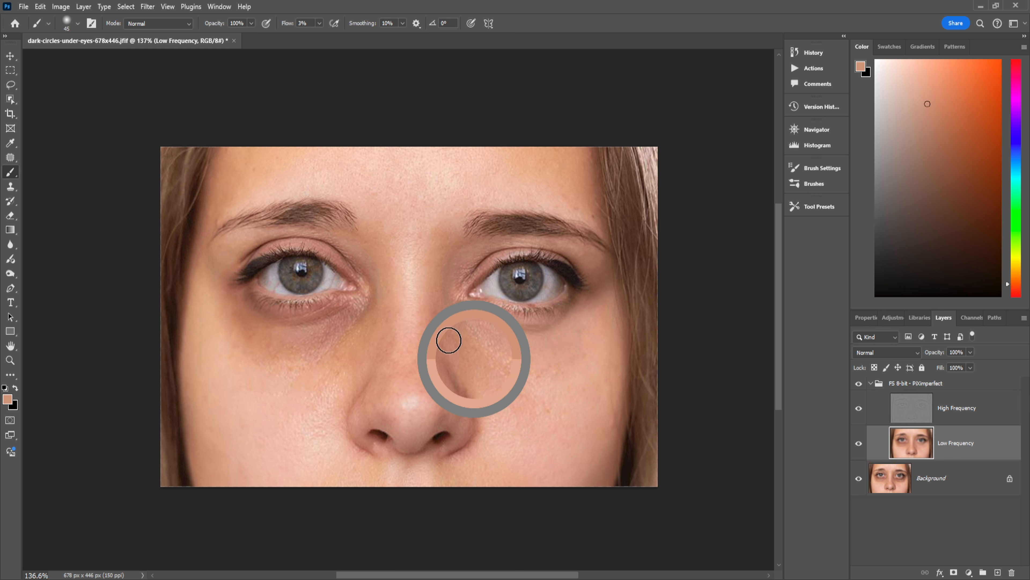
alt+click(448, 218)
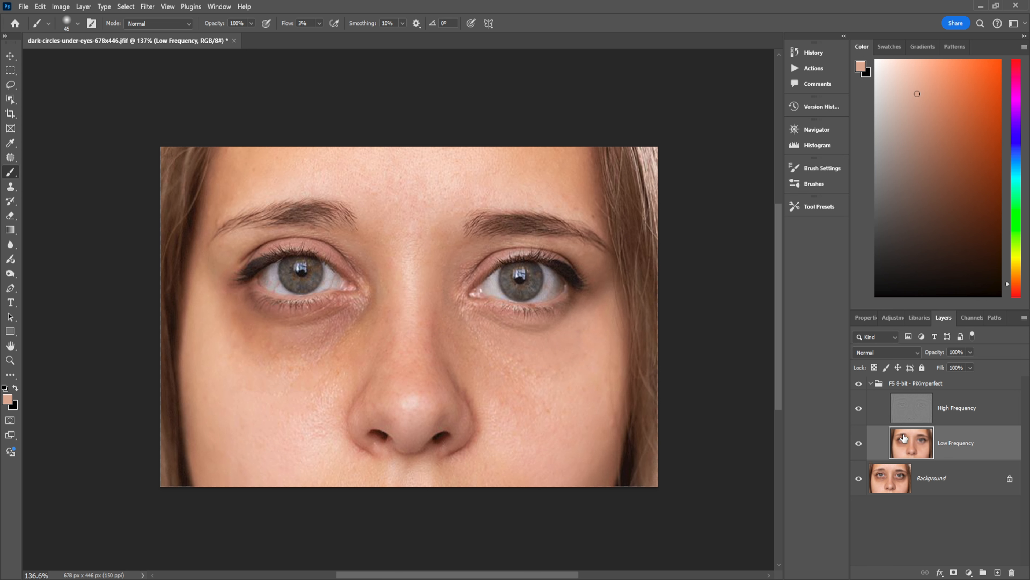
Toggle the frequency separation group's visibility to compare before and after
click(859, 384)
click(860, 384)
click(859, 384)
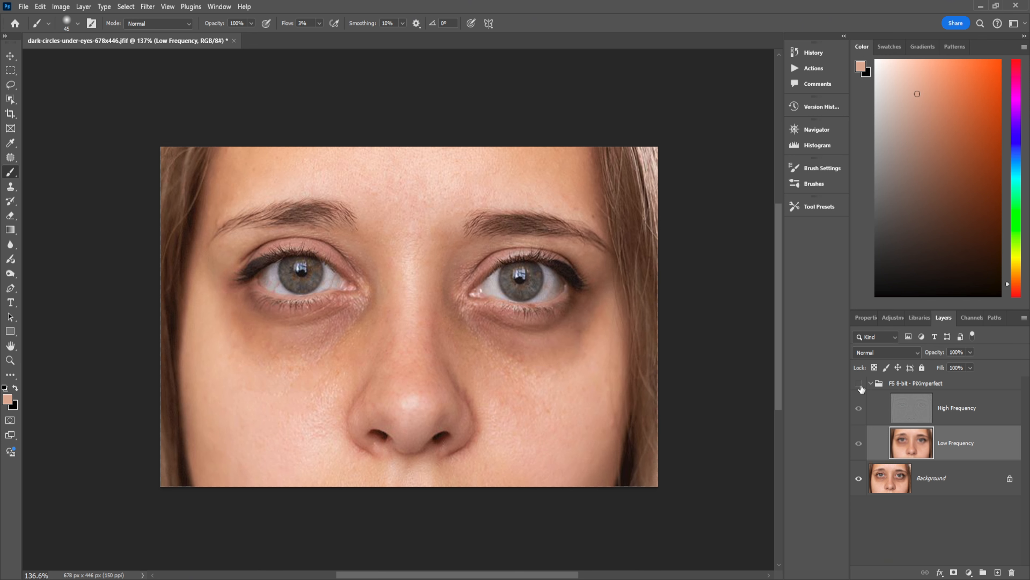
Show the frequency separation group again, sample nearby skin and paint over the outer edge of the dark circle under the right eye
click(859, 384)
alt+click(578, 395)
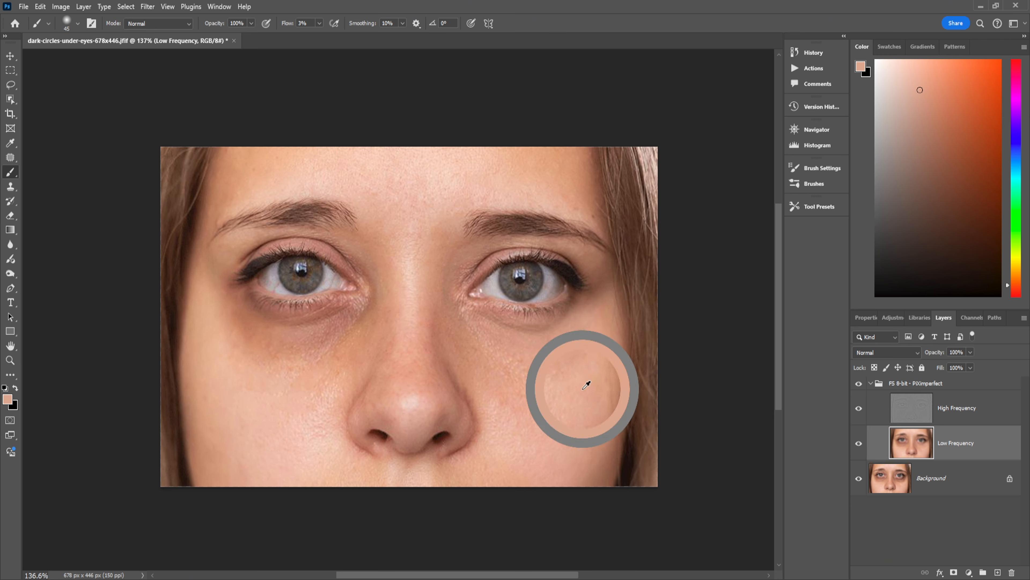
mouse_move(598, 279)
mouse_down()
mouse_move(592, 301)
mouse_move(605, 274)
mouse_move(598, 309)
mouse_up()
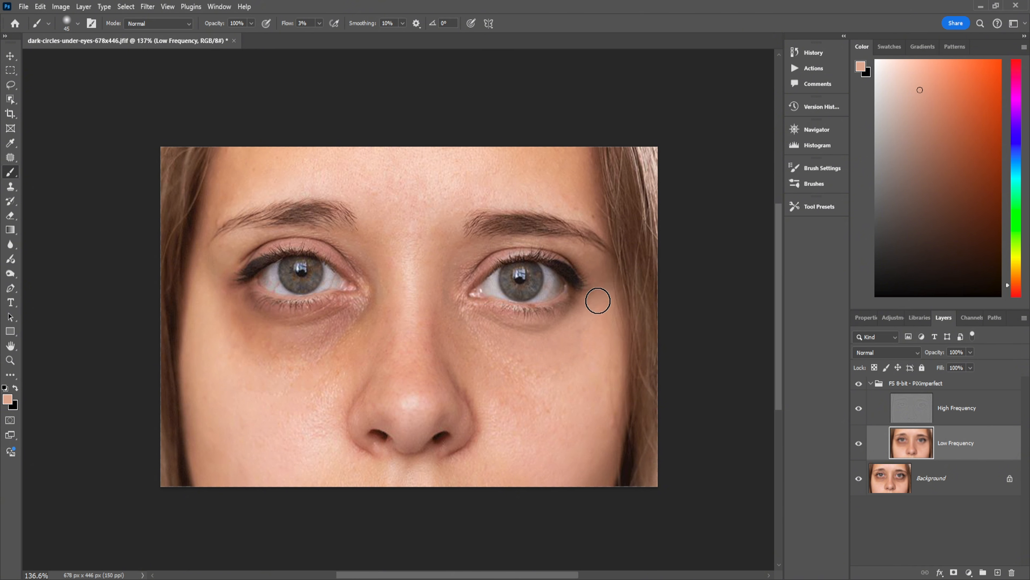
alt+click(593, 367)
alt+click(503, 374)
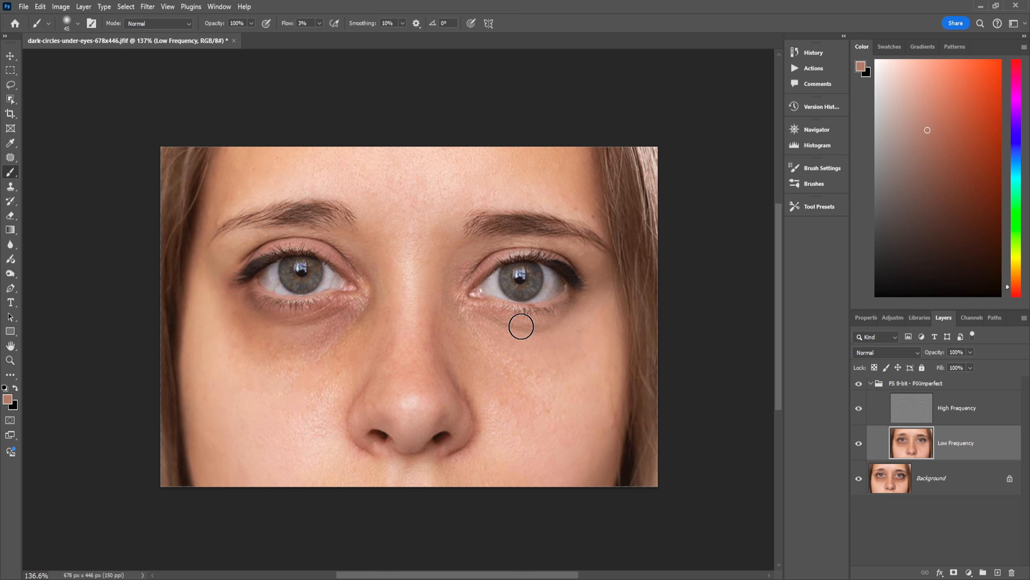
Switch the frequency separation group on and off repeatedly to compare the retouch with the original
click(860, 384)
click(860, 384)
click(859, 383)
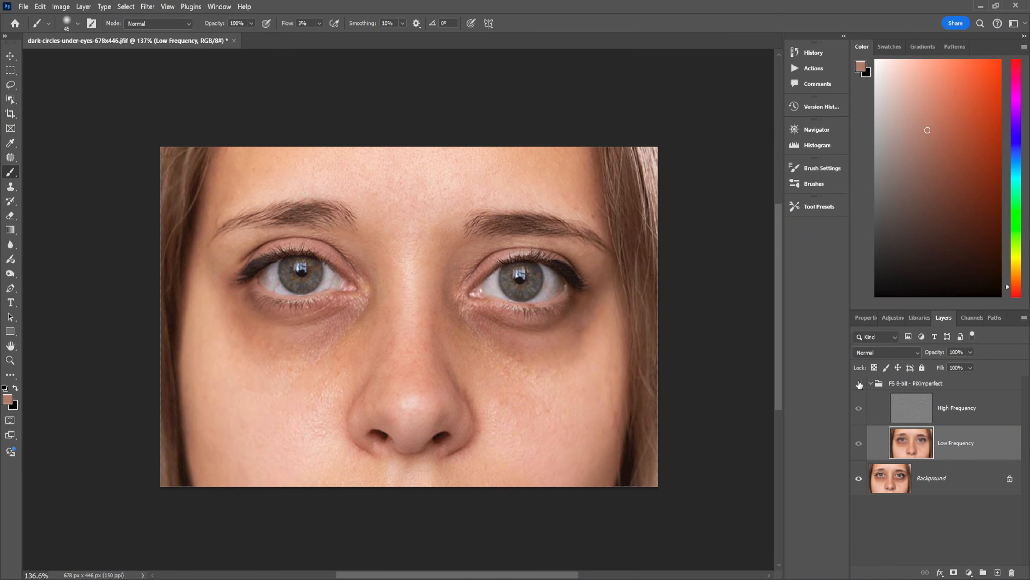
click(860, 384)
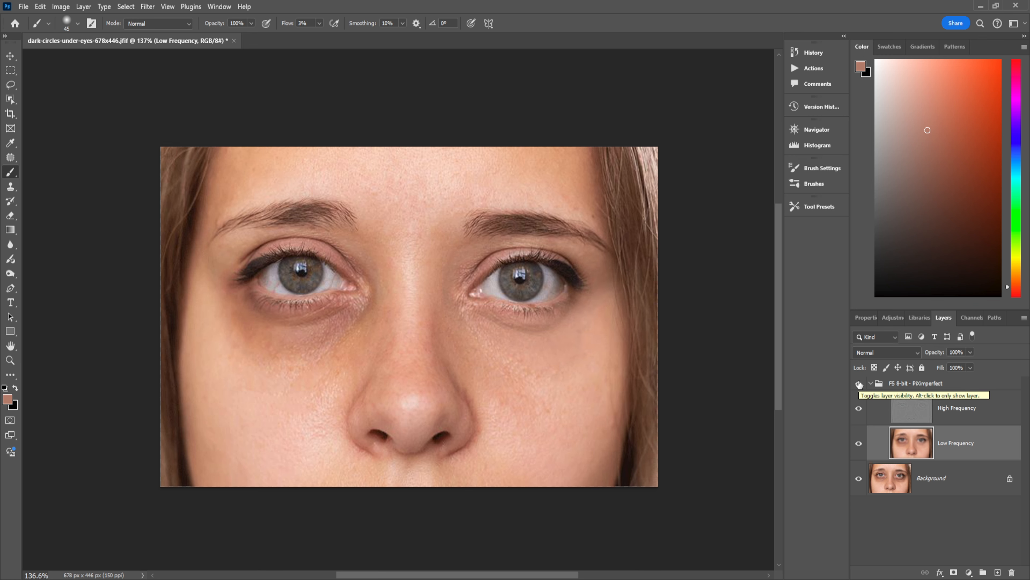
click(859, 384)
click(859, 384)
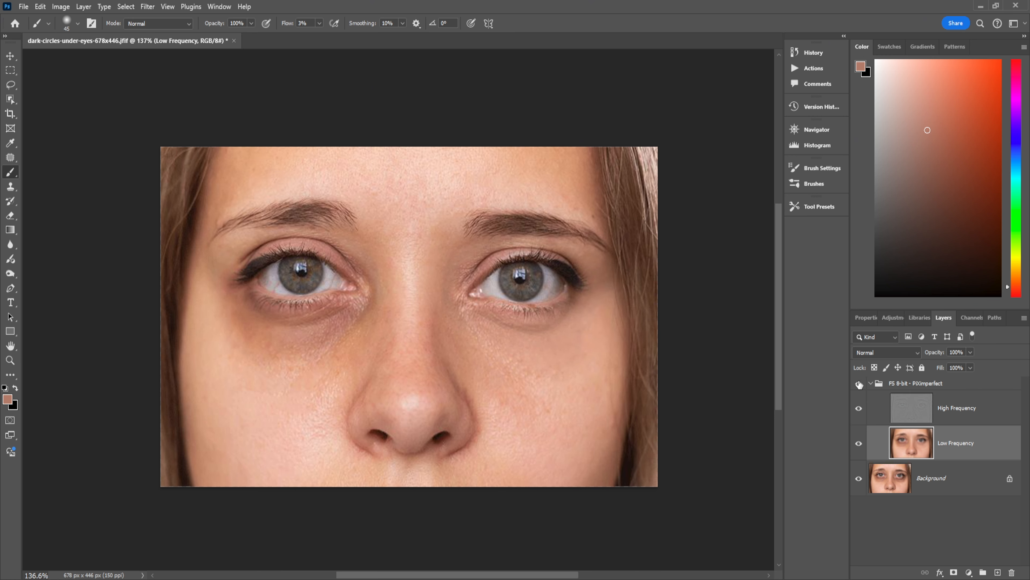
click(859, 384)
key(ctrl+minus)
key(ctrl+minus)
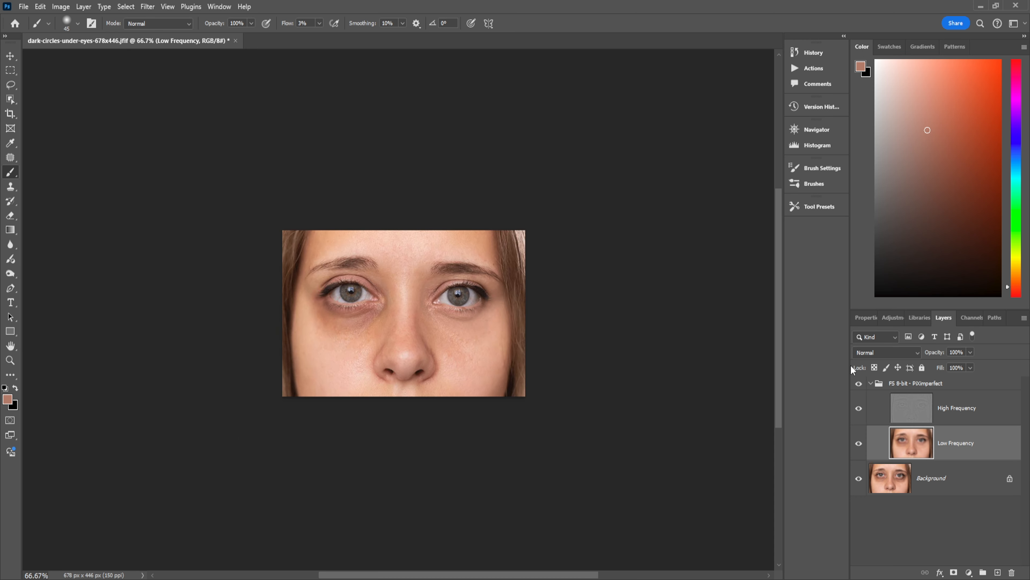
click(859, 384)
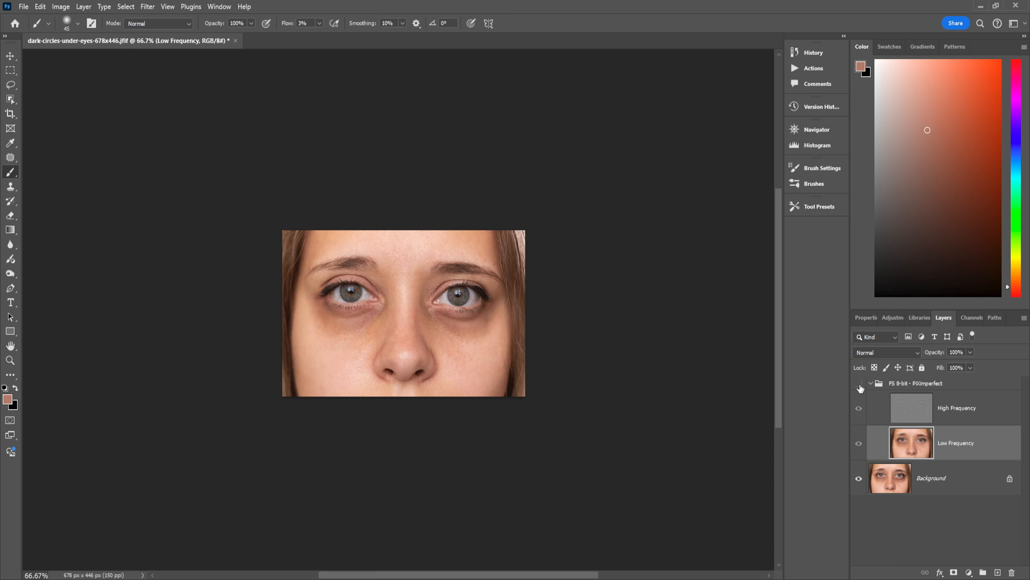
click(860, 383)
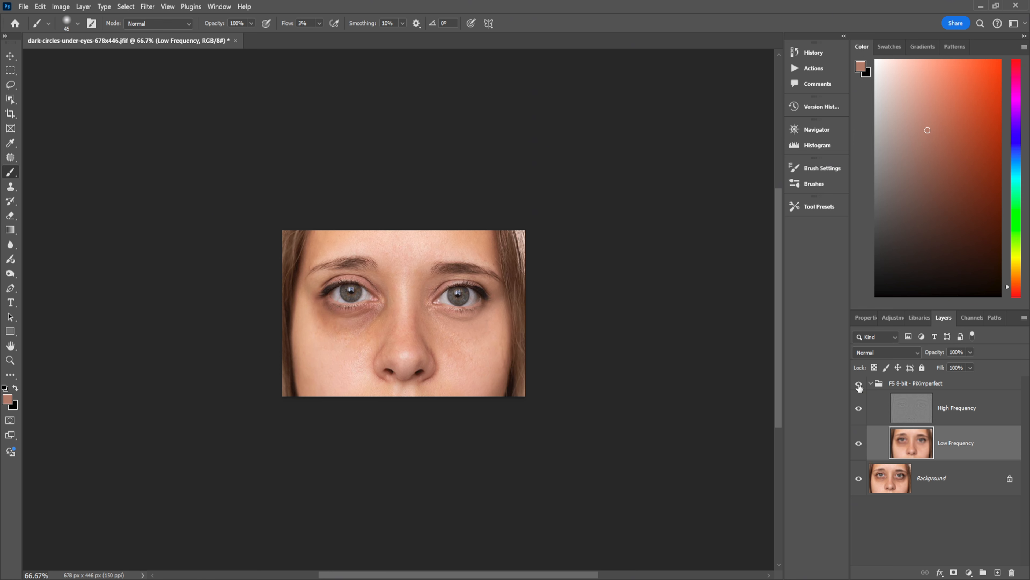
Set the brush opacity to 60%
key(6)
key(ctrl+plus)
key(ctrl+plus)
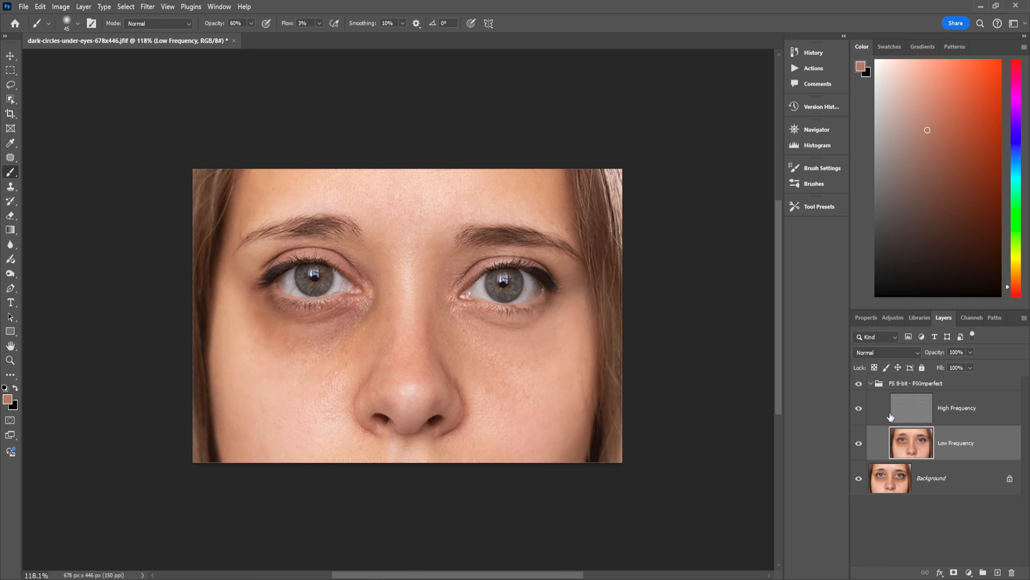
Toggle the frequency separation group's visibility to compare before and after at different zoom levels
click(859, 383)
click(859, 383)
scroll(741, 387, down, 3)
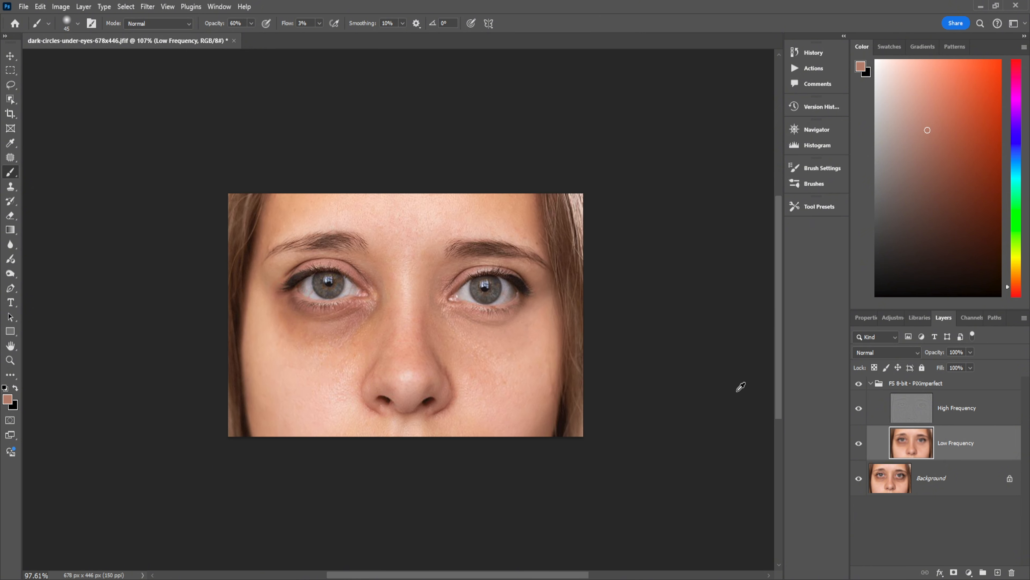
scroll(741, 386, down, 1)
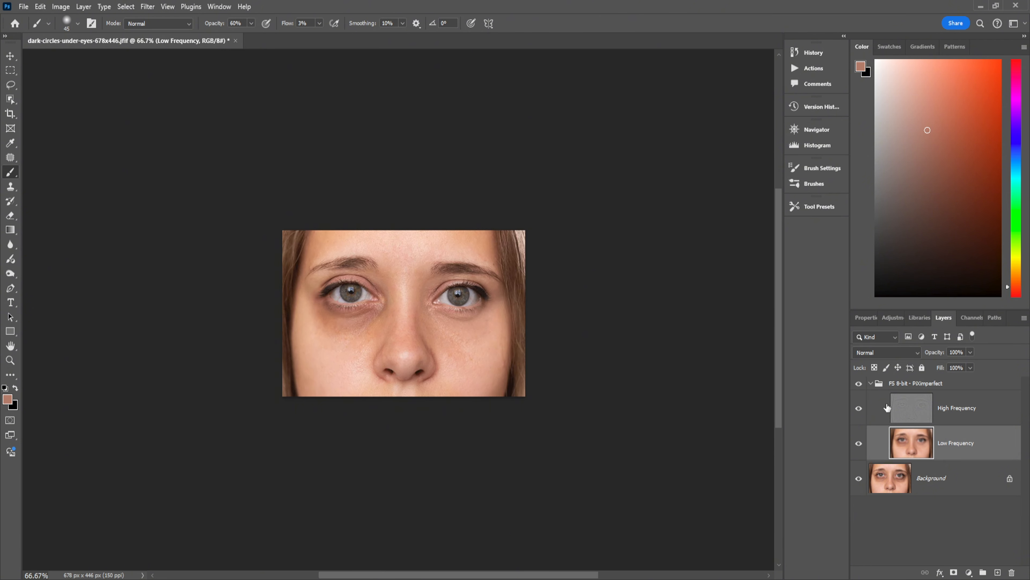
click(859, 383)
click(859, 384)
click(858, 385)
click(859, 384)
click(859, 385)
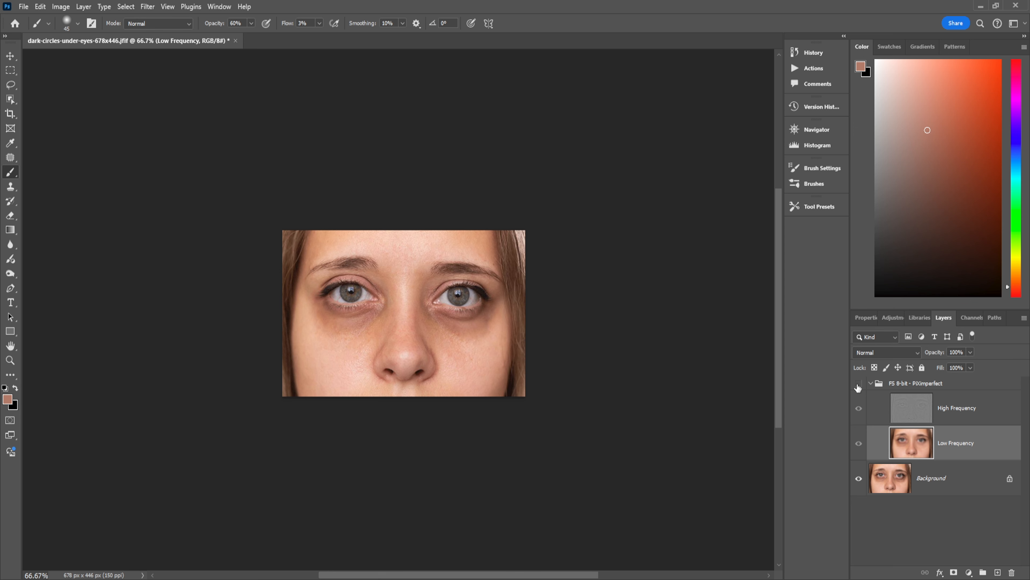
click(859, 385)
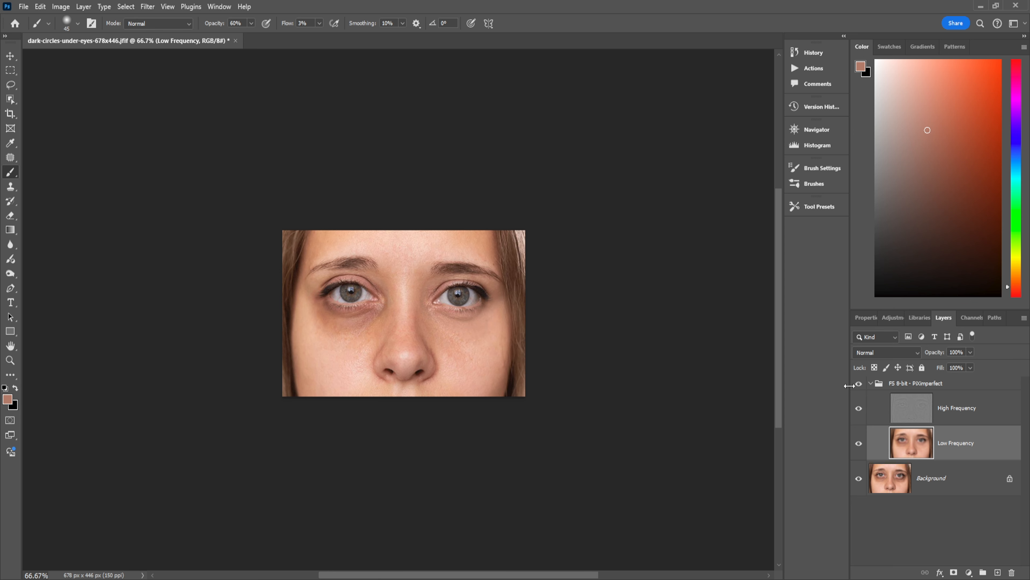
scroll(736, 388, up, 4)
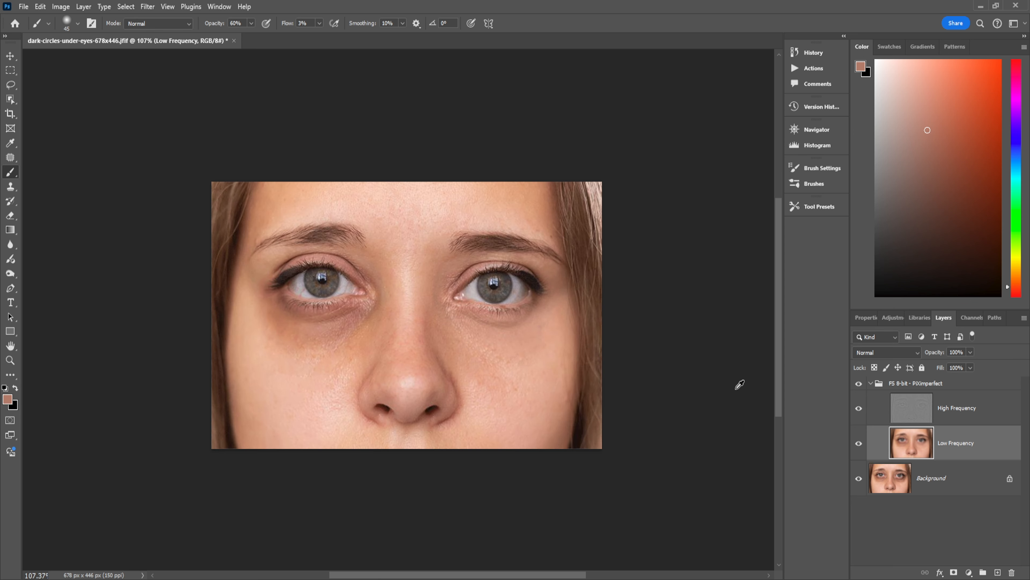
scroll(740, 384, up, 1)
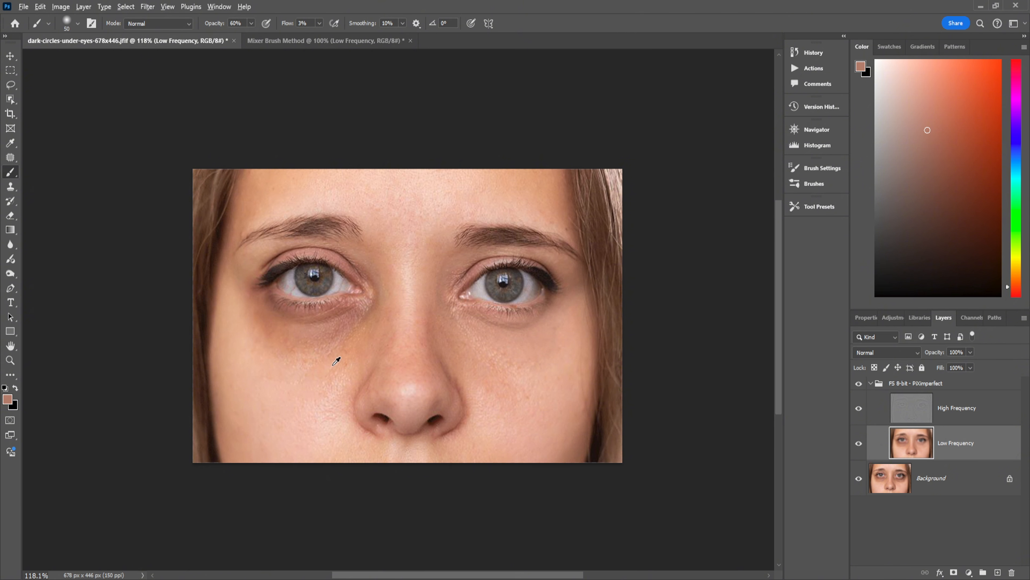
Sample nearby skin tones and paint over the dark circle under the left eye on the Low Frequency layer at 60% opacity
alt+click(333, 364)
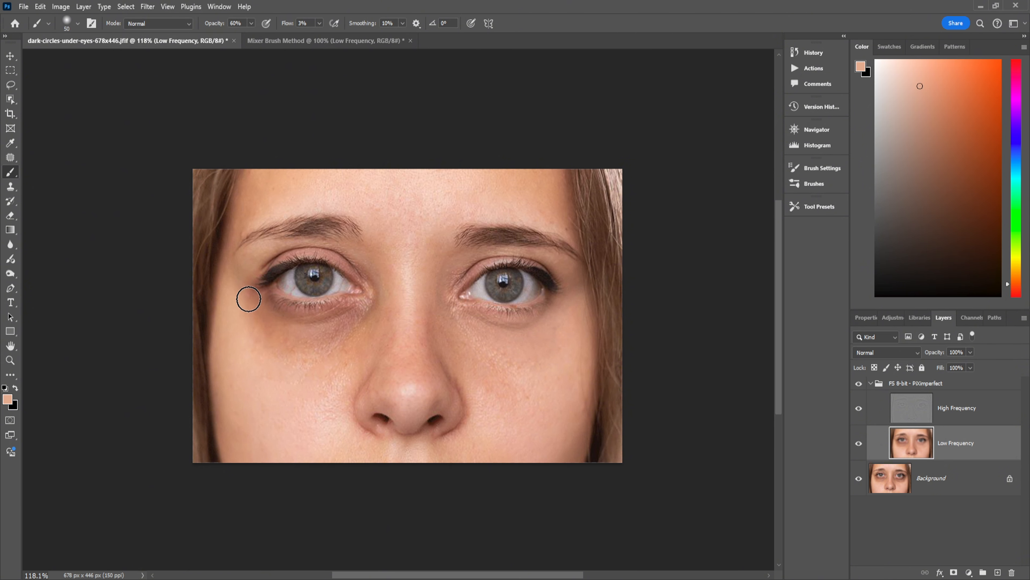
alt+click(229, 323)
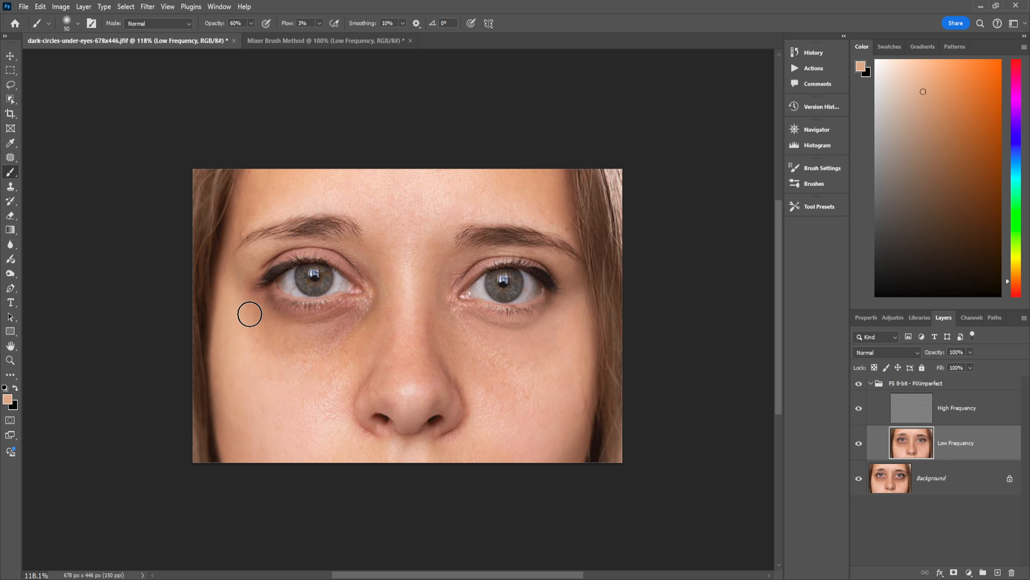
alt+click(284, 370)
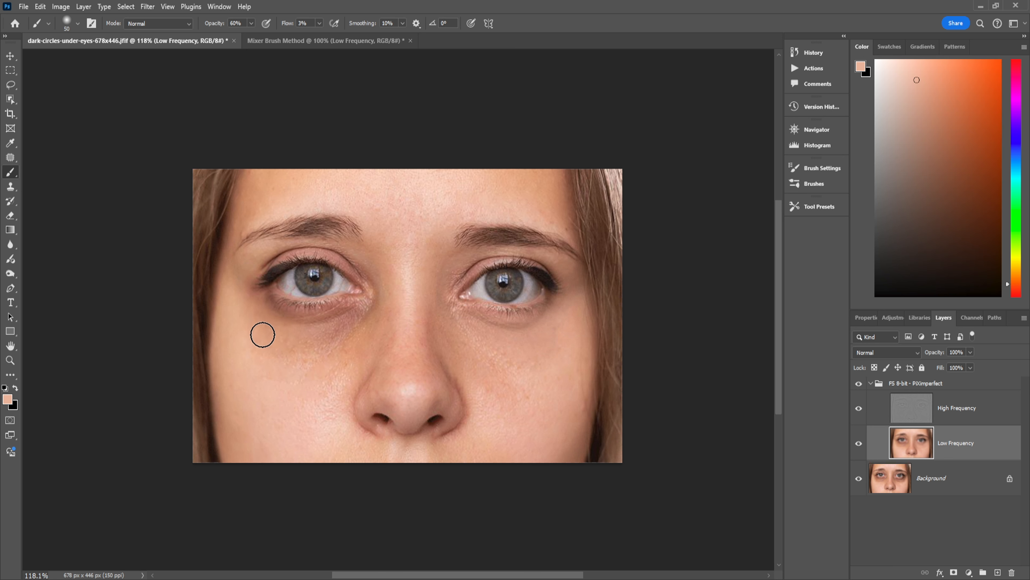
alt+click(311, 367)
mouse_move(346, 336)
mouse_down()
mouse_move(358, 310)
mouse_move(276, 306)
mouse_move(360, 314)
mouse_move(336, 323)
mouse_up()
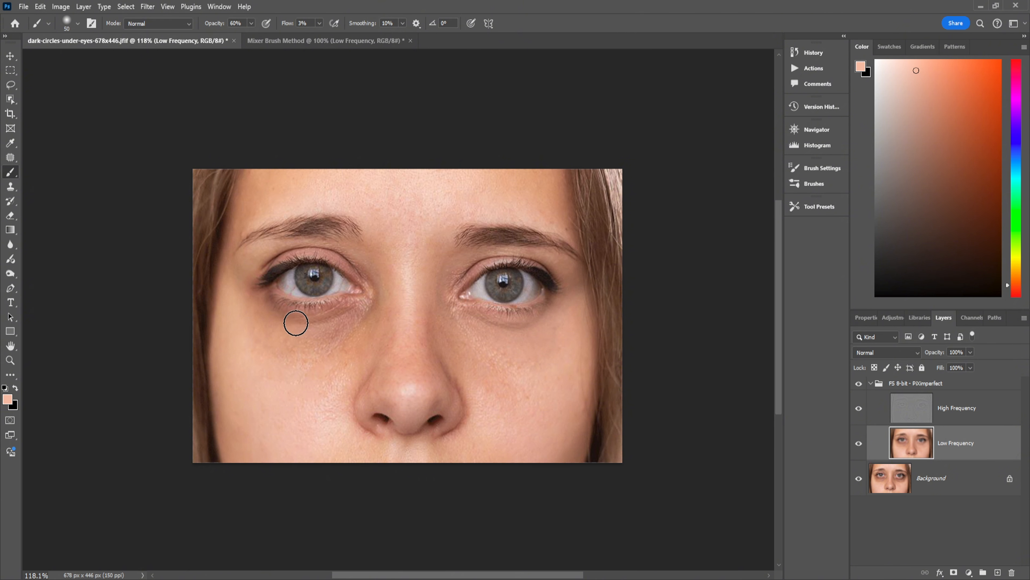
alt+click(330, 347)
mouse_move(349, 317)
mouse_down()
mouse_move(296, 312)
mouse_move(318, 314)
mouse_up()
alt+click(250, 293)
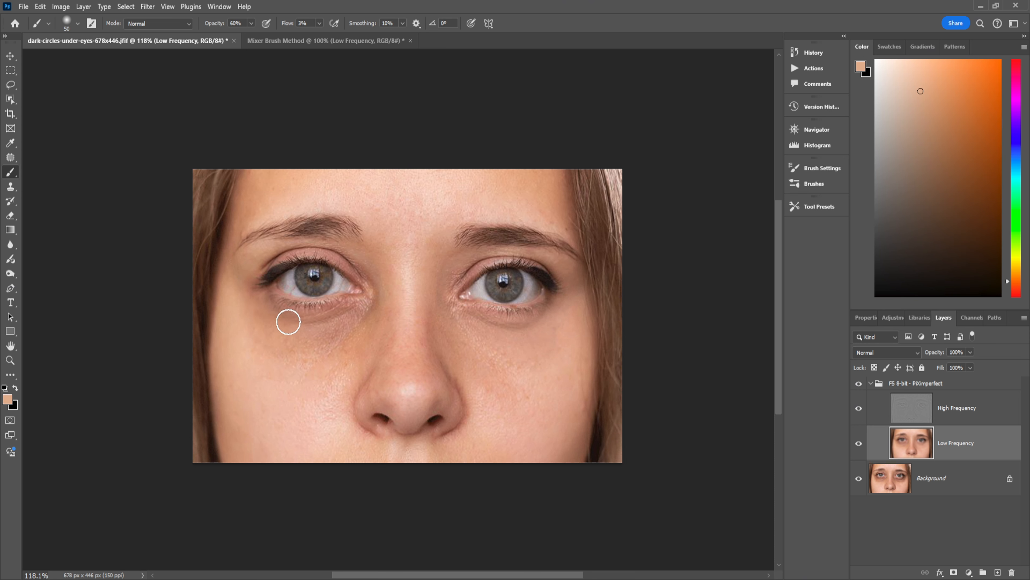
mouse_move(289, 322)
mouse_down()
mouse_move(262, 313)
mouse_move(330, 316)
mouse_move(352, 302)
mouse_move(269, 310)
mouse_move(325, 319)
mouse_move(355, 307)
mouse_move(330, 319)
mouse_move(278, 316)
mouse_move(255, 299)
mouse_move(278, 323)
mouse_move(323, 328)
mouse_up()
alt+click(234, 322)
mouse_move(242, 319)
mouse_down()
mouse_move(313, 351)
mouse_move(239, 309)
mouse_move(323, 349)
mouse_move(247, 308)
mouse_move(301, 348)
mouse_move(265, 346)
mouse_move(317, 346)
mouse_move(347, 328)
mouse_move(353, 341)
mouse_move(303, 389)
mouse_move(349, 326)
mouse_move(284, 340)
mouse_move(336, 321)
mouse_move(312, 361)
mouse_up()
alt+click(313, 380)
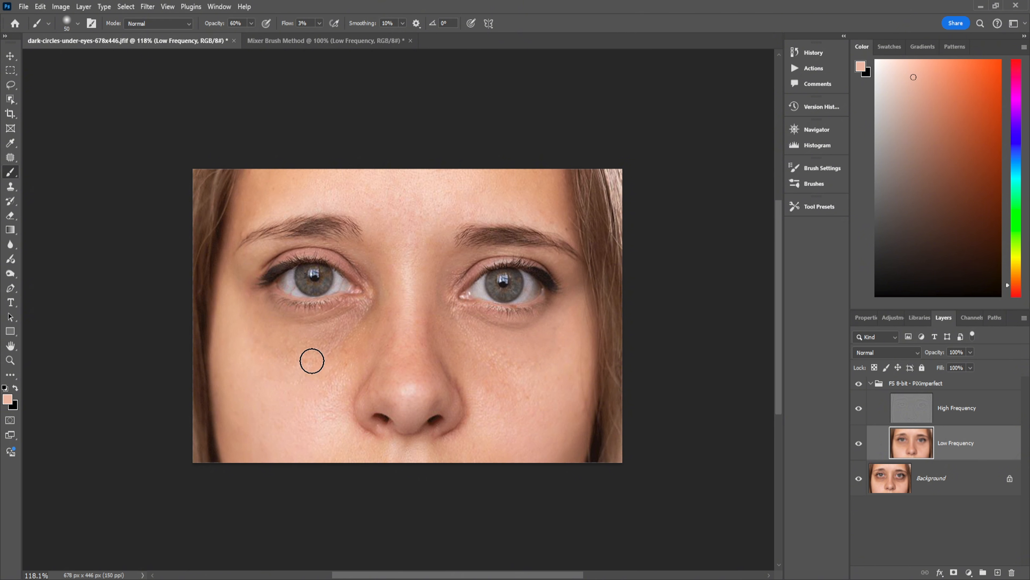
alt+click(277, 375)
mouse_move(351, 311)
mouse_down()
mouse_move(328, 328)
mouse_move(283, 321)
mouse_up()
mouse_move(369, 268)
mouse_down()
mouse_move(349, 341)
mouse_move(376, 317)
mouse_move(342, 354)
mouse_move(381, 310)
mouse_up()
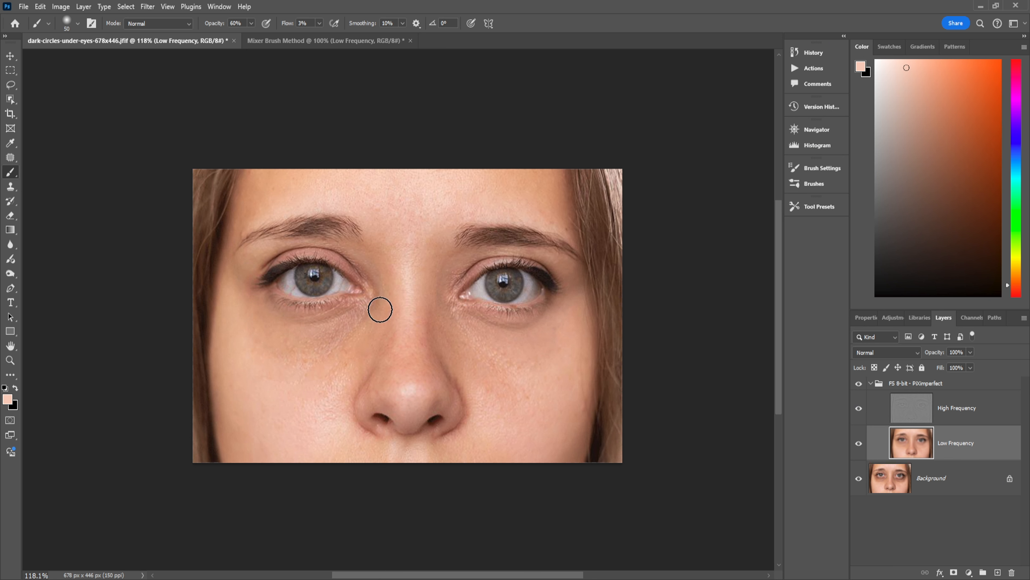
mouse_move(317, 362)
mouse_down()
mouse_move(365, 348)
mouse_move(370, 327)
mouse_move(339, 367)
mouse_move(298, 361)
mouse_move(334, 364)
mouse_move(310, 369)
mouse_move(265, 344)
mouse_move(337, 364)
mouse_move(227, 335)
mouse_move(242, 309)
mouse_move(270, 337)
mouse_move(242, 301)
mouse_move(282, 345)
mouse_move(240, 284)
mouse_move(252, 285)
mouse_move(247, 303)
mouse_move(251, 277)
mouse_move(256, 331)
mouse_move(275, 349)
mouse_move(244, 320)
mouse_move(274, 360)
mouse_move(247, 334)
mouse_move(257, 362)
mouse_move(287, 367)
mouse_move(320, 349)
mouse_up()
alt+click(226, 332)
click(859, 384)
click(859, 384)
click(859, 384)
click(859, 384)
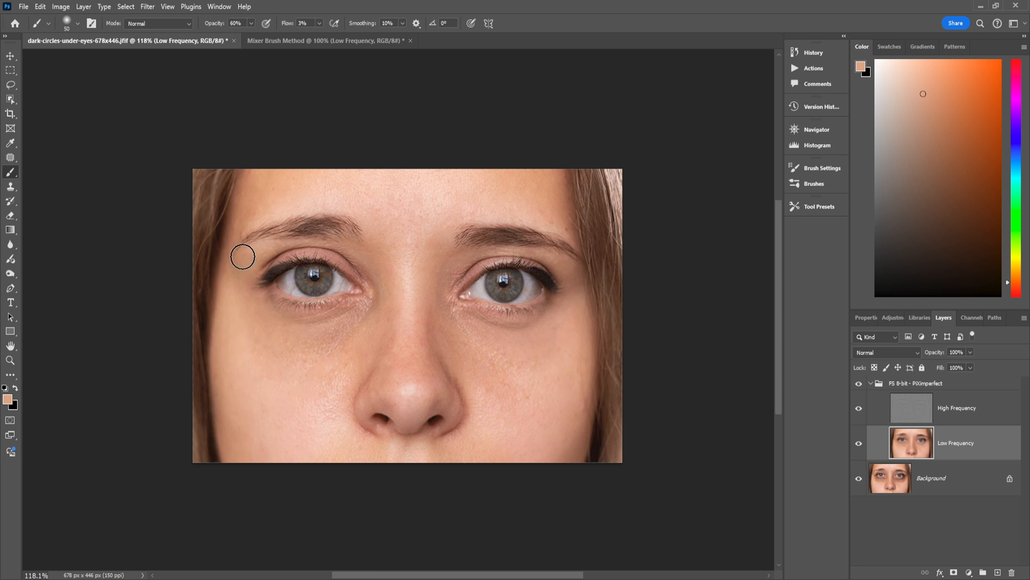
alt+click(240, 319)
Toggle the frequency separation group on and off to compare the retouched eyes with the original
click(859, 384)
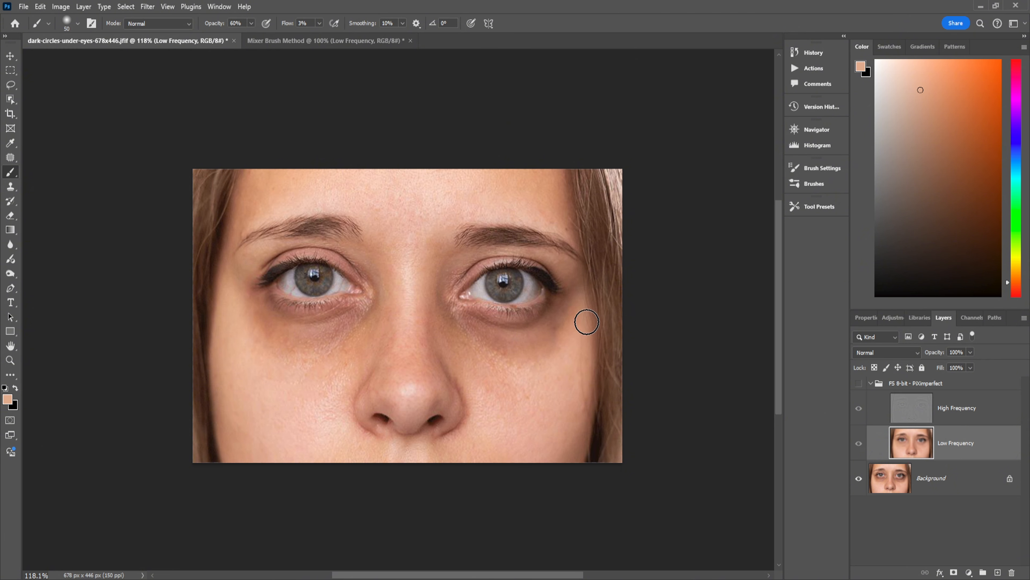
scroll(636, 325, down, 2)
scroll(636, 325, down, 4)
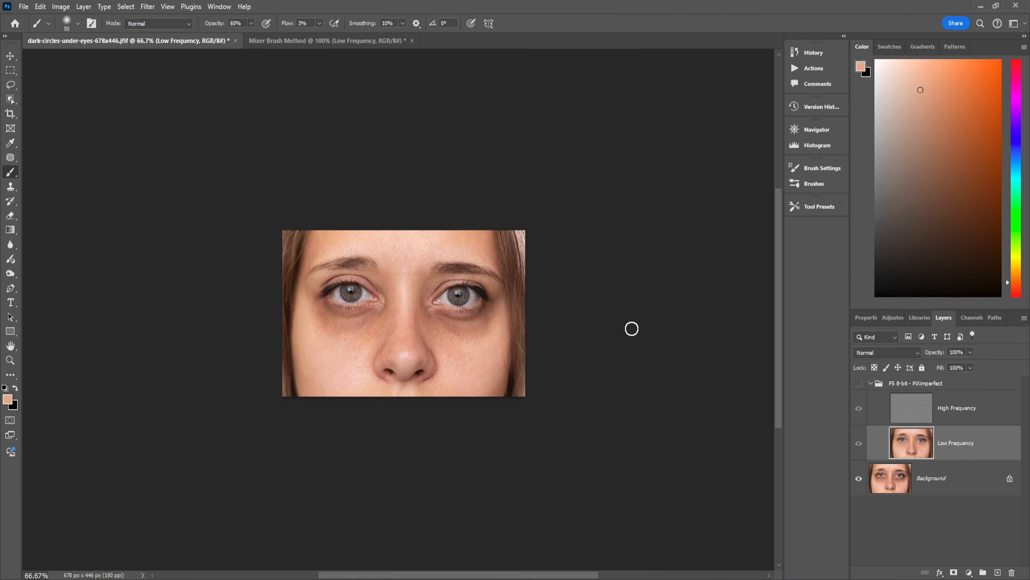
click(859, 384)
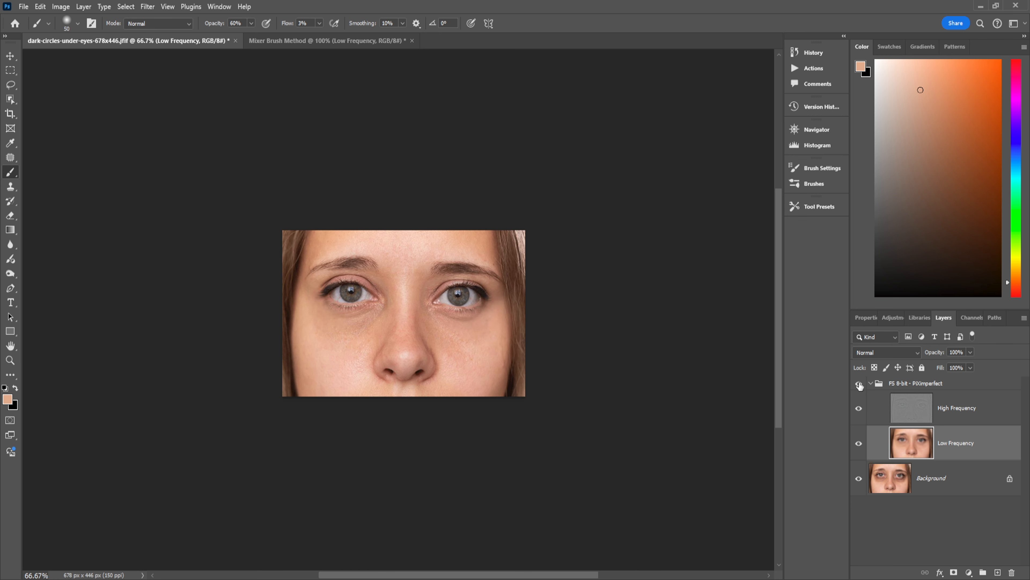
click(860, 384)
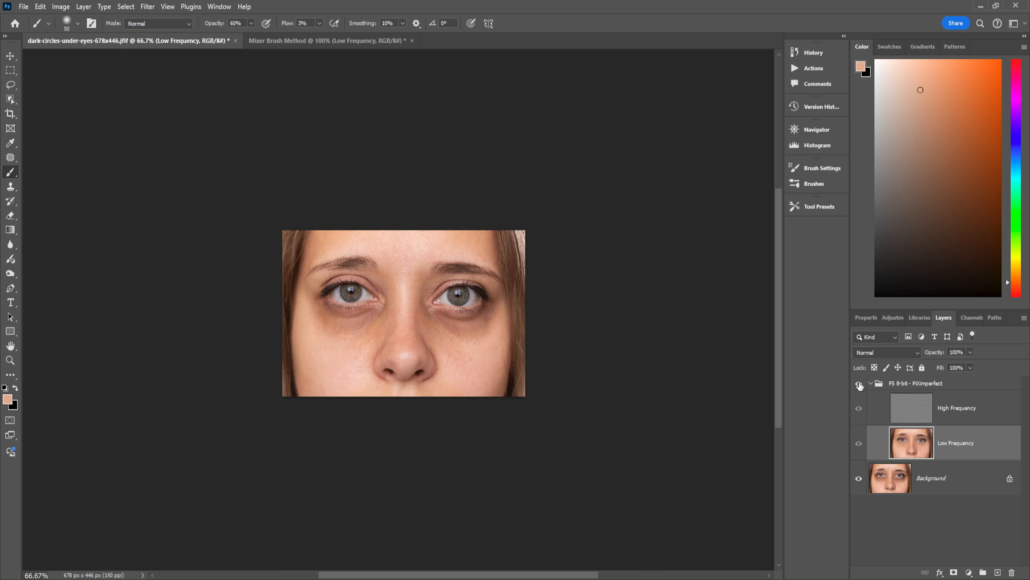
click(860, 384)
click(859, 384)
click(859, 384)
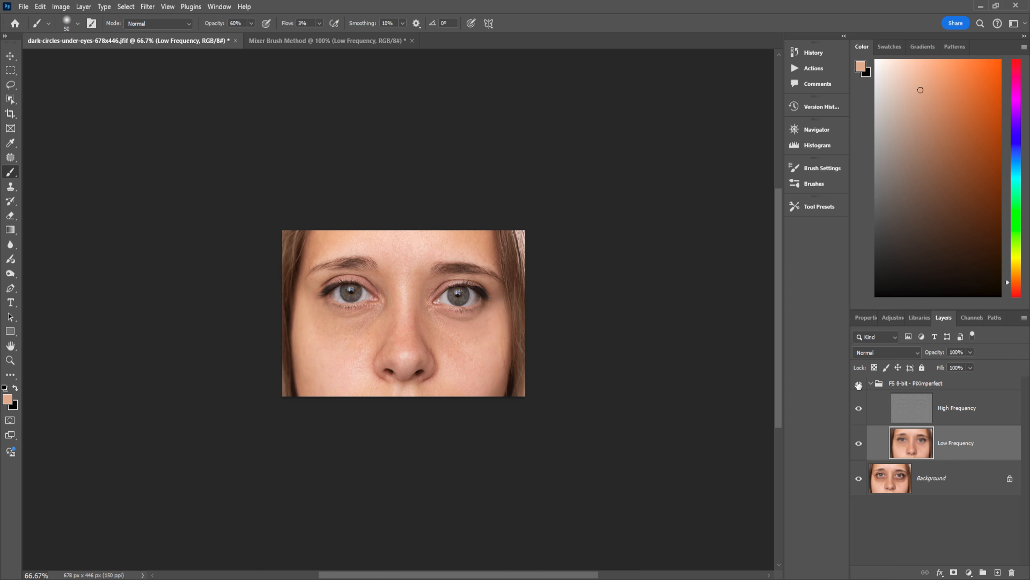
key(ctrl+plus)
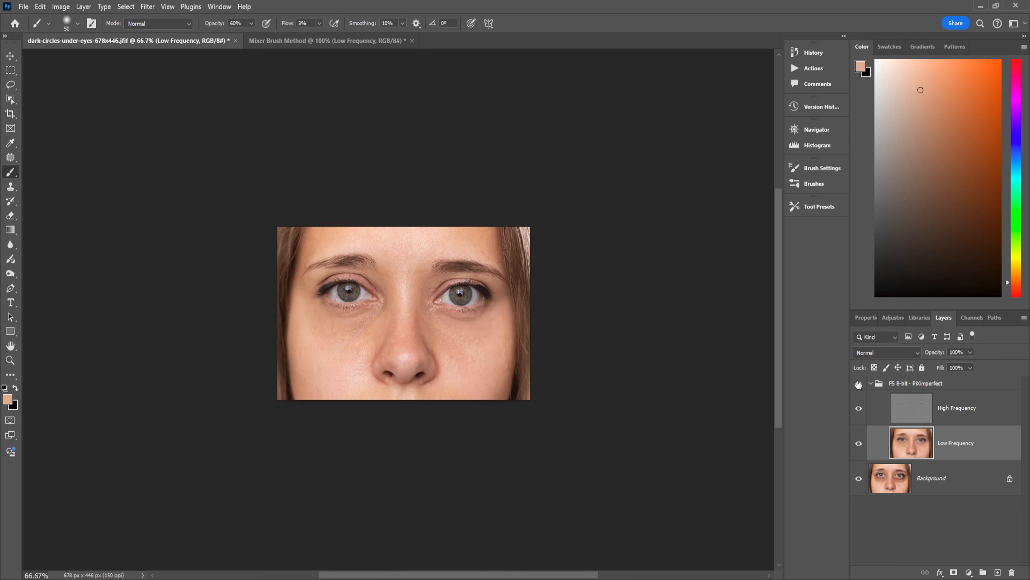
key(ctrl+plus)
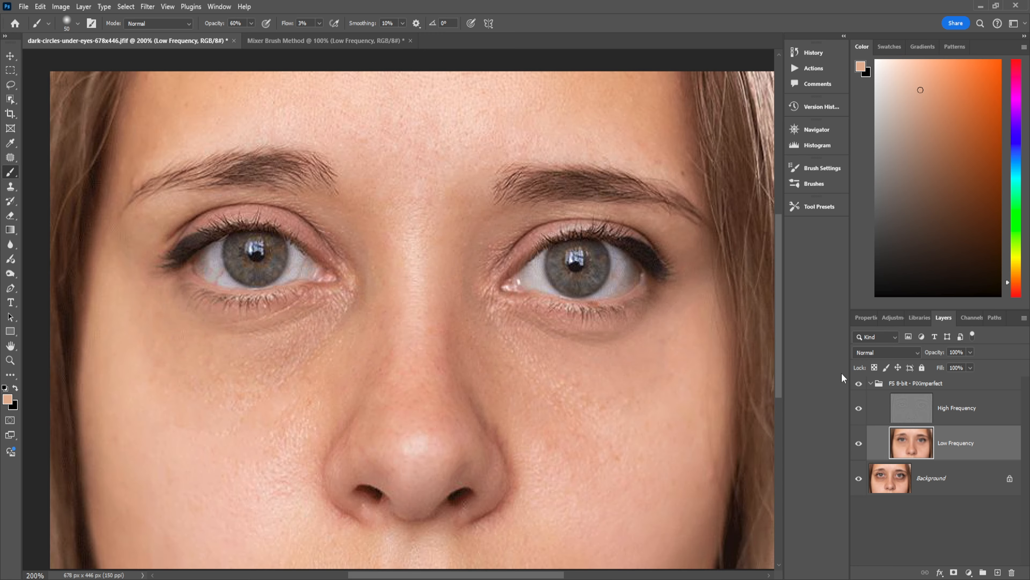